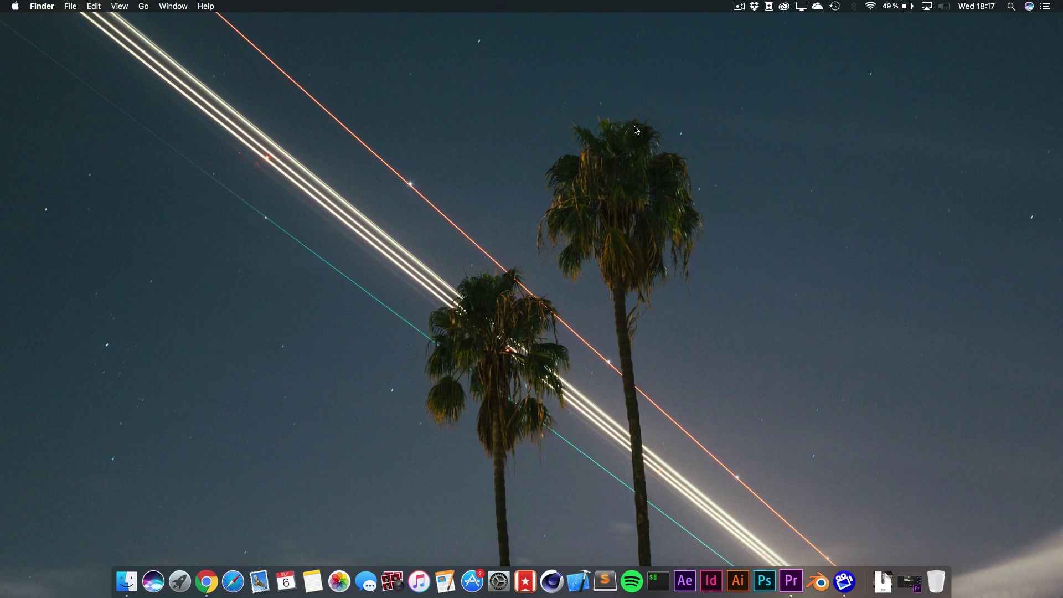
# Review the six app updates in Creative Cloud, then return to Premiere Pro.
pyautogui.click(784, 6)
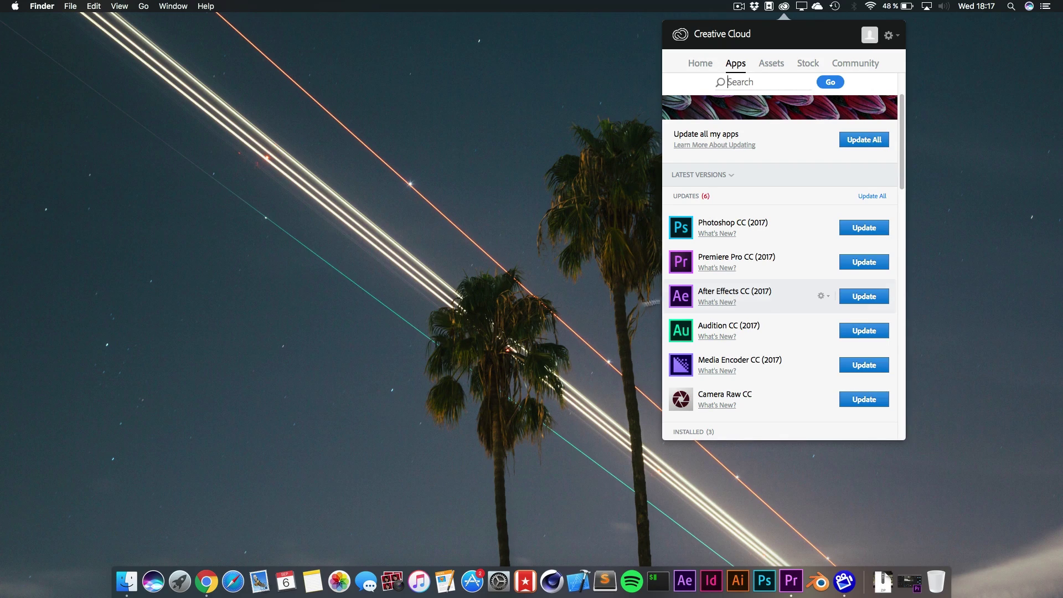
pyautogui.click(791, 583)
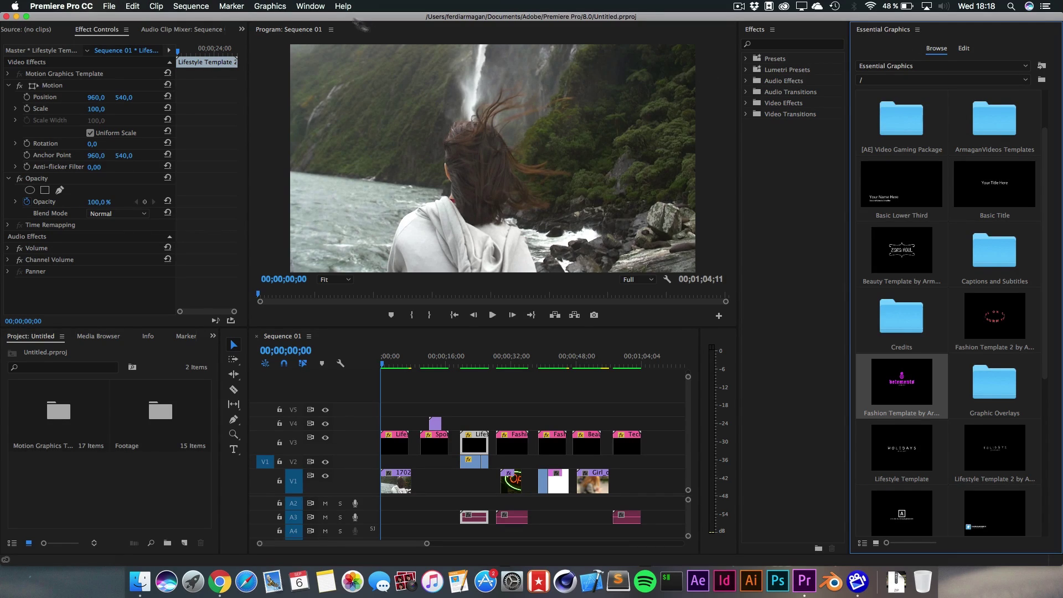
# Install Lifestyle Template by ArmaganVideos.mogrt through Essential Graphics, overwriting the existing copy.
pyautogui.click(310, 6)
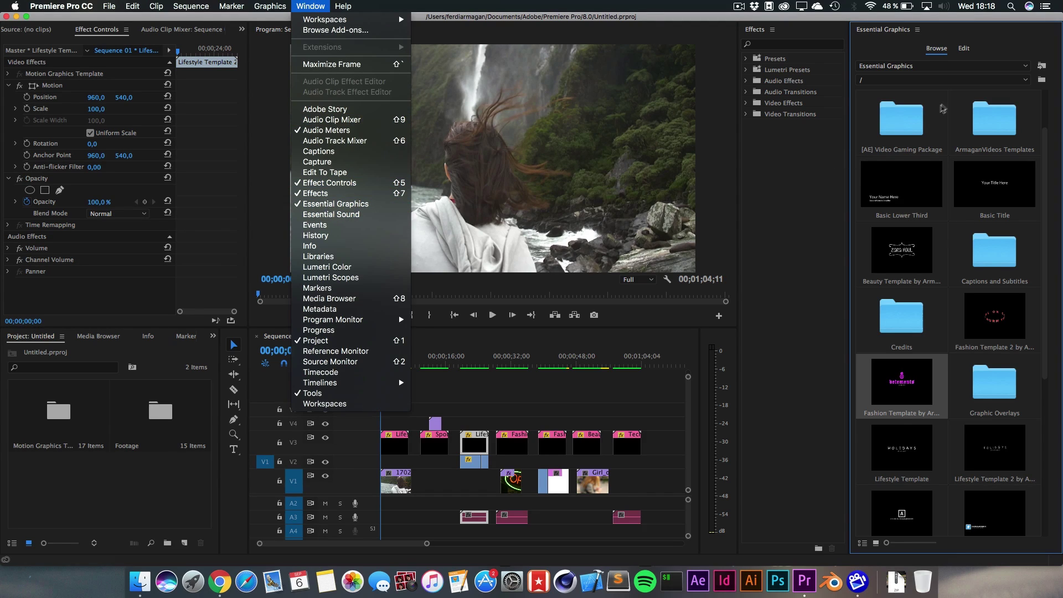
pyautogui.click(1042, 68)
pyautogui.click(1042, 67)
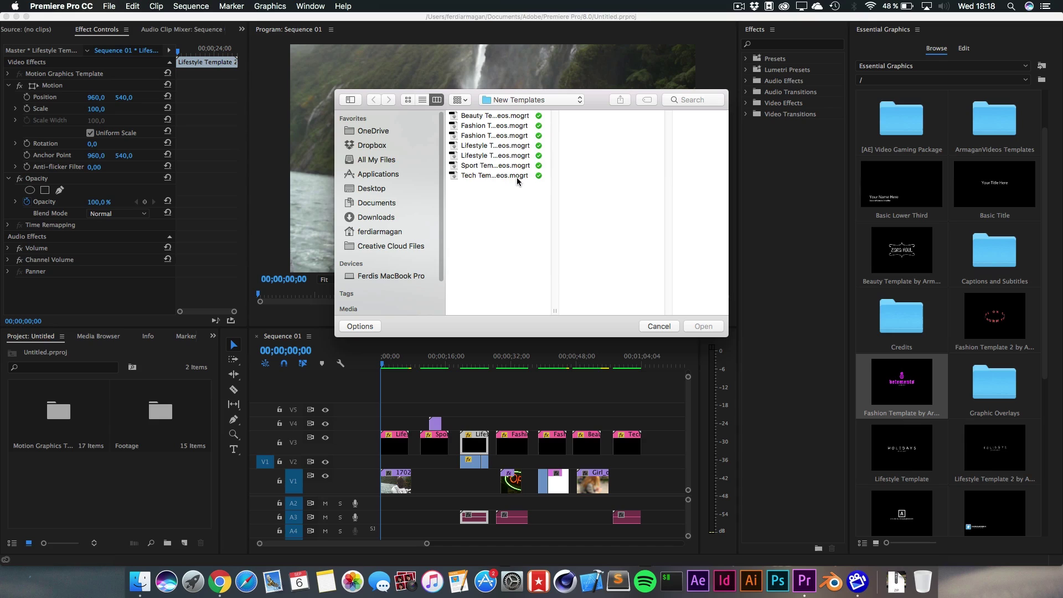
pyautogui.click(489, 158)
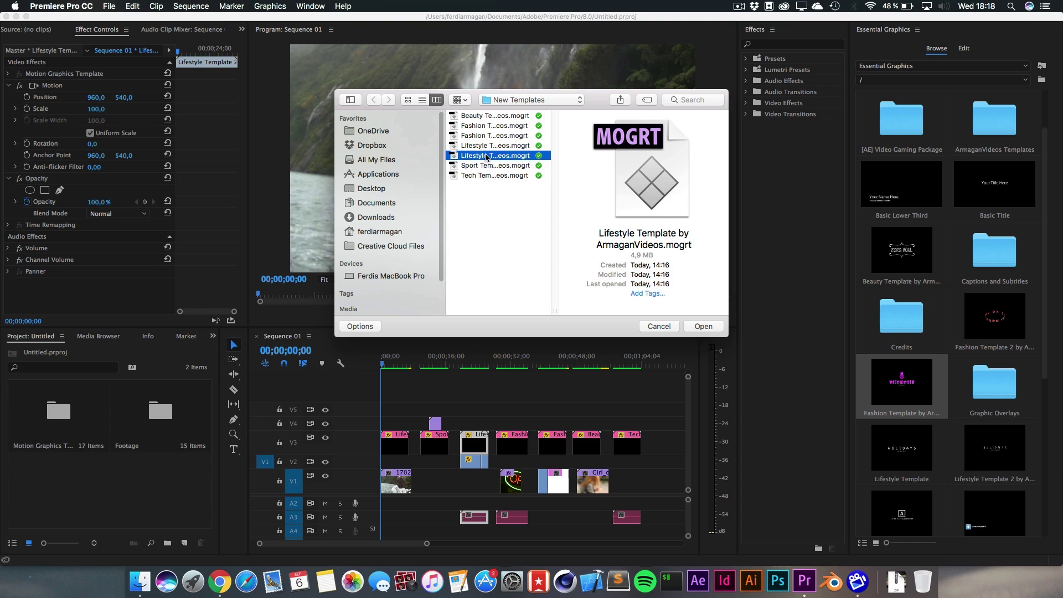
pyautogui.click(703, 326)
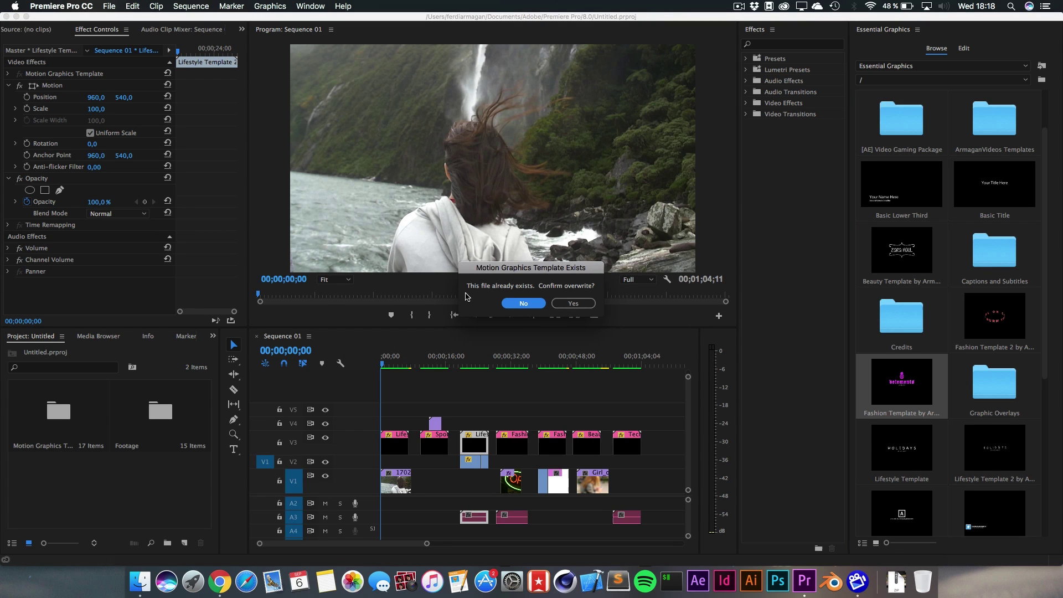
pyautogui.click(573, 303)
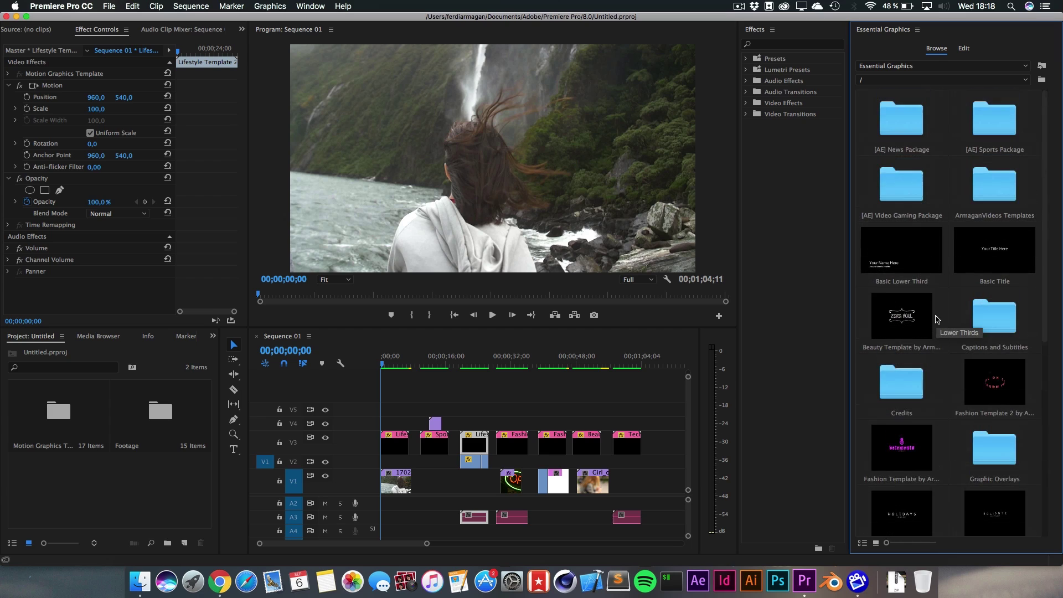
# Select the first Lifestyle clip on V3 to edit its 'A VLOG BY ARMAGANVIDEOS' title.
pyautogui.moveTo(901, 437); pyautogui.dragTo(407, 405)
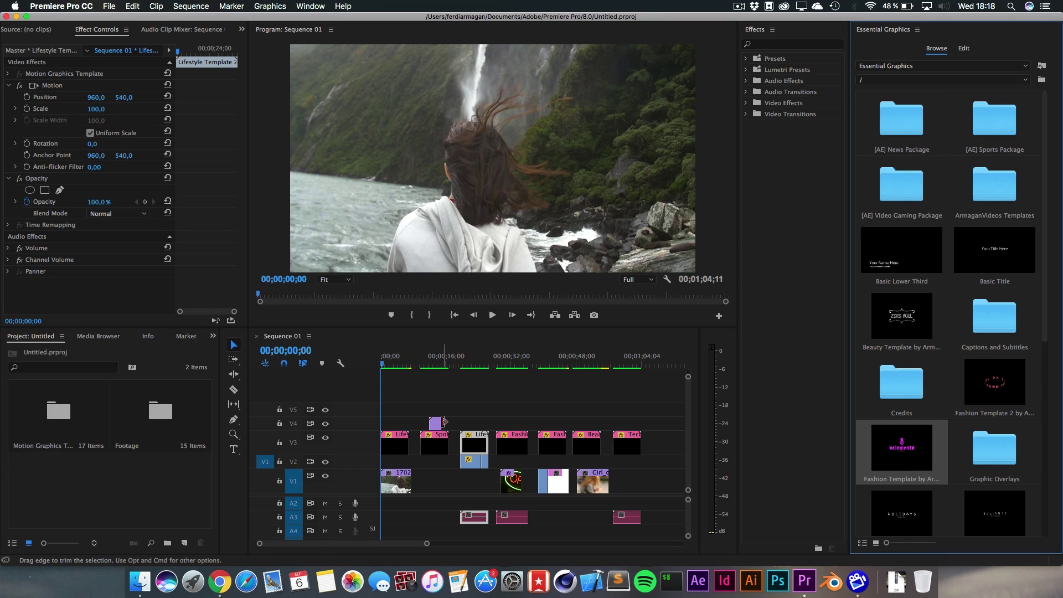
pyautogui.click(394, 450)
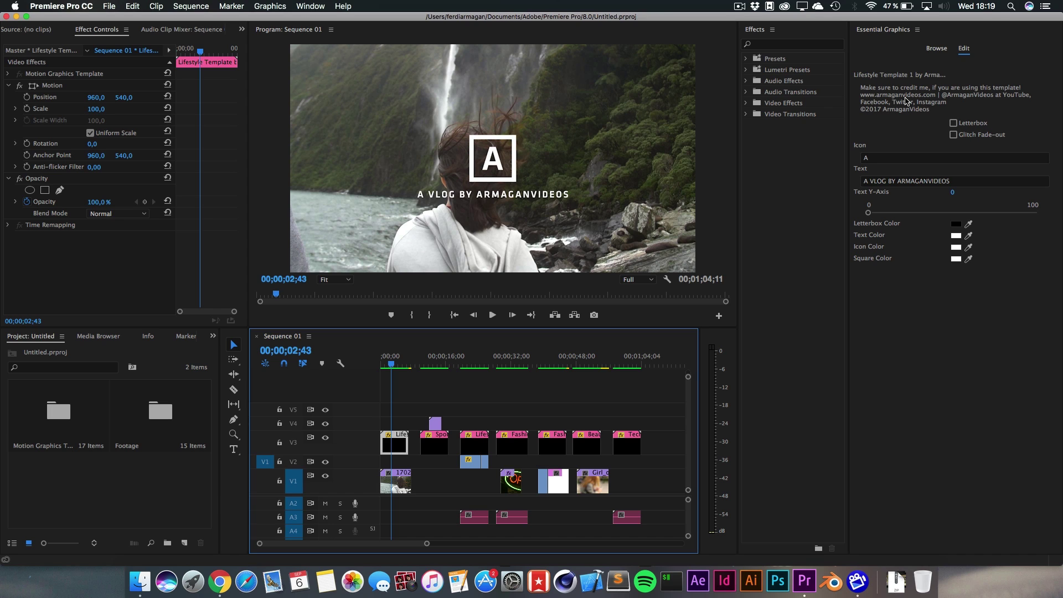
pyautogui.moveTo(381, 365)
pyautogui.mouseDown()
pyautogui.moveTo(410, 370)
pyautogui.moveTo(386, 371)
pyautogui.moveTo(399, 371)
pyautogui.mouseUp()
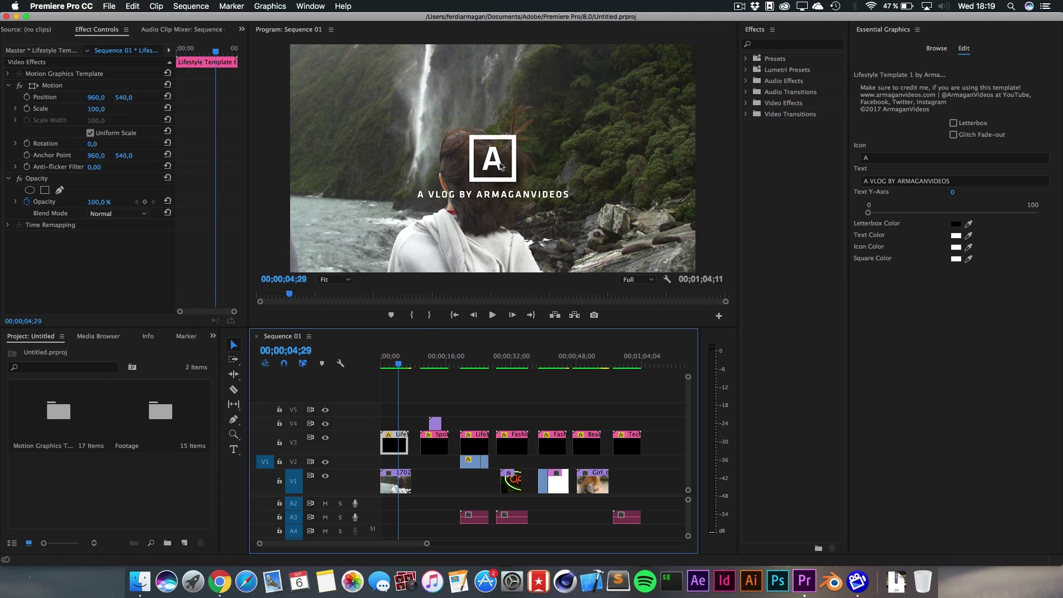
# Set the title icon to V and the text to 'A FILM BY ARMAGANVIDEOS'.
pyautogui.click(880, 158)
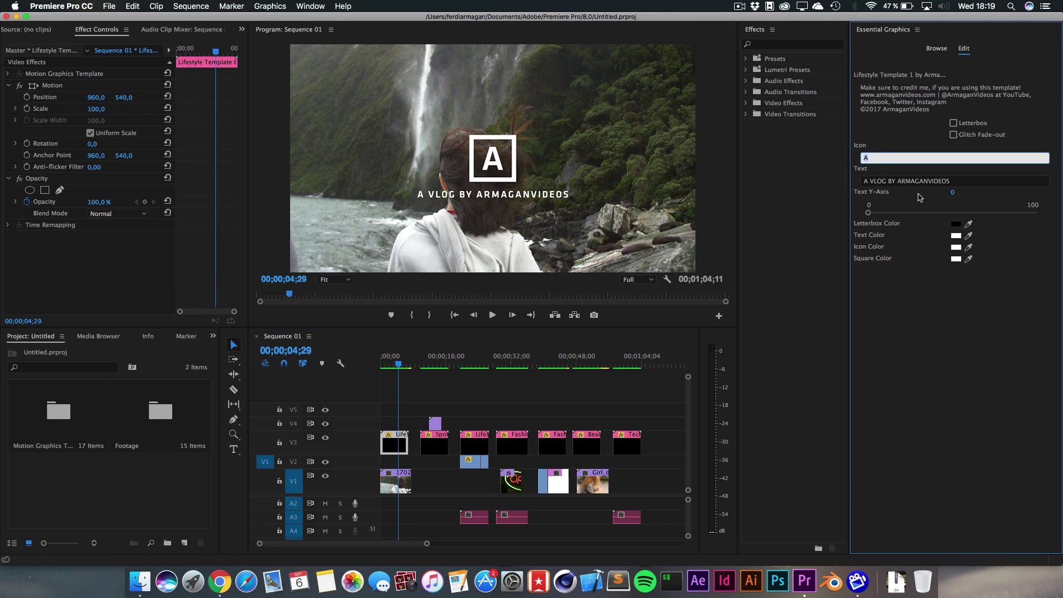
pyautogui.write('V')
pyautogui.click(885, 182)
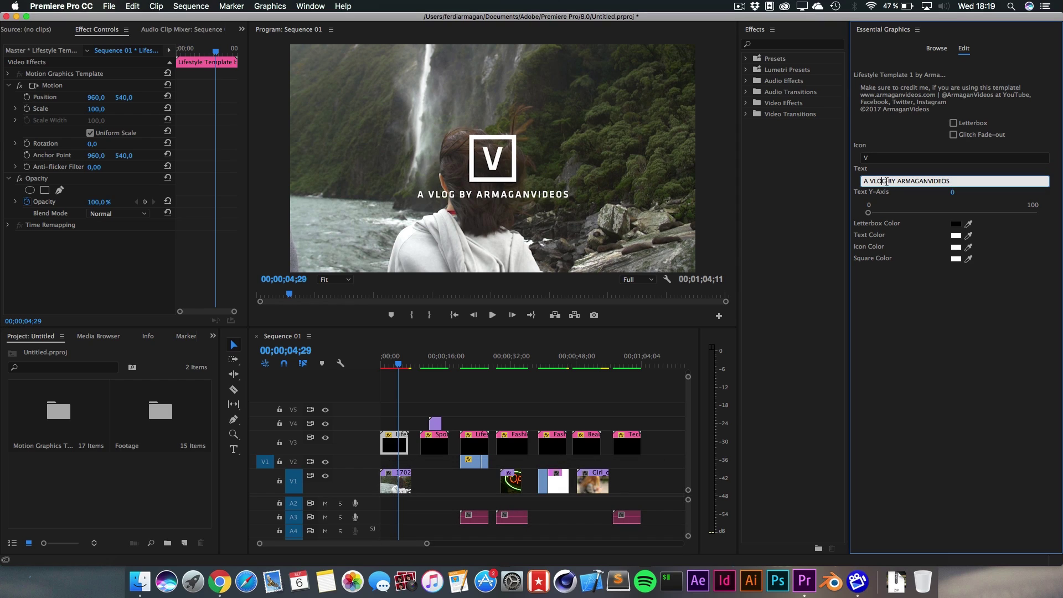
pyautogui.write('FILM')
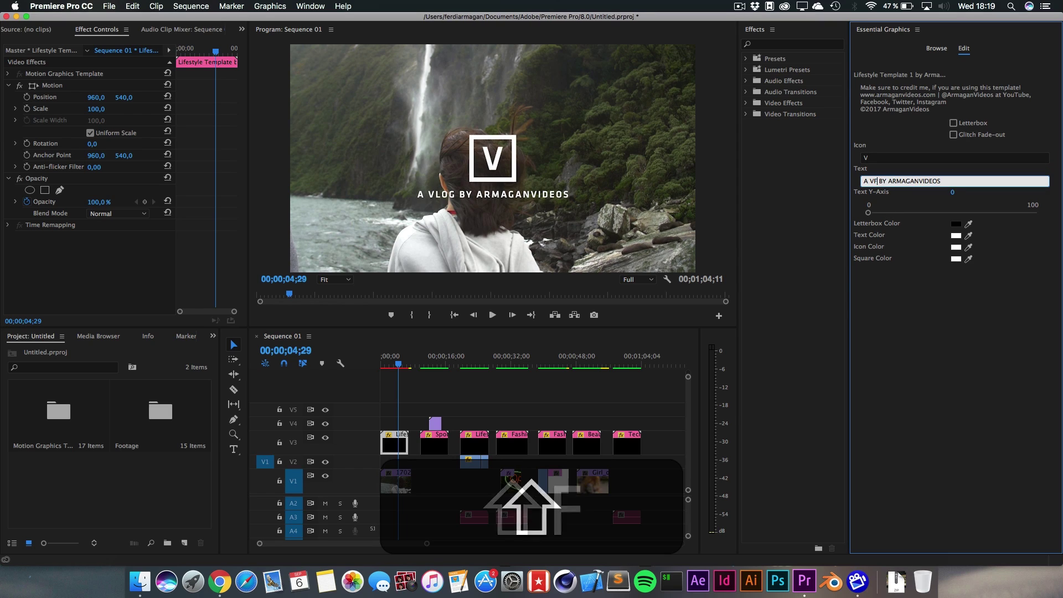
pyautogui.press('Left')
pyautogui.press('Left')
pyautogui.press('Left')
pyautogui.press('Left')
pyautogui.press('BackSpace')
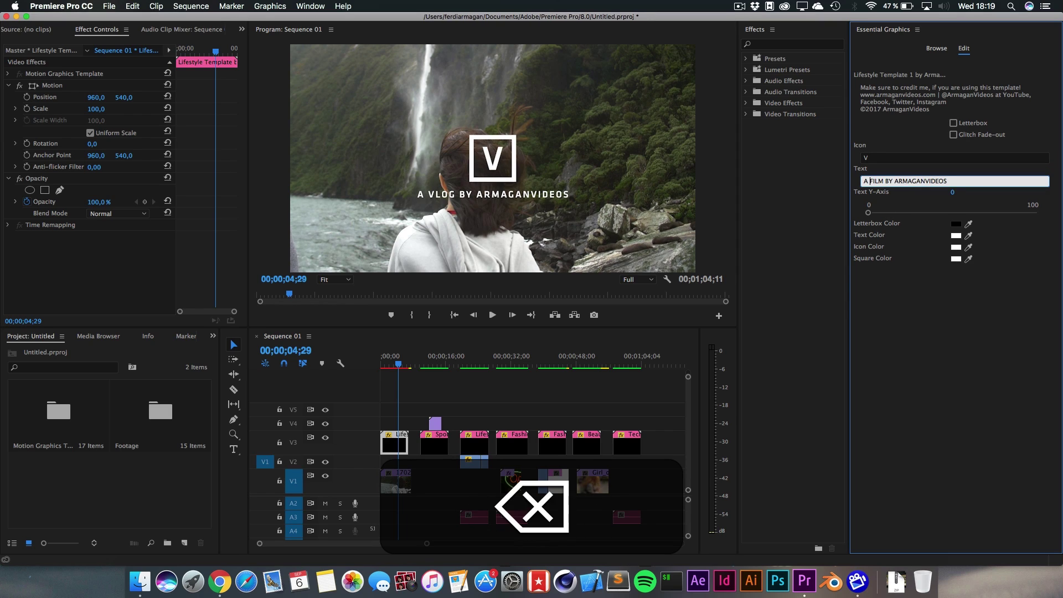
pyautogui.click(963, 451)
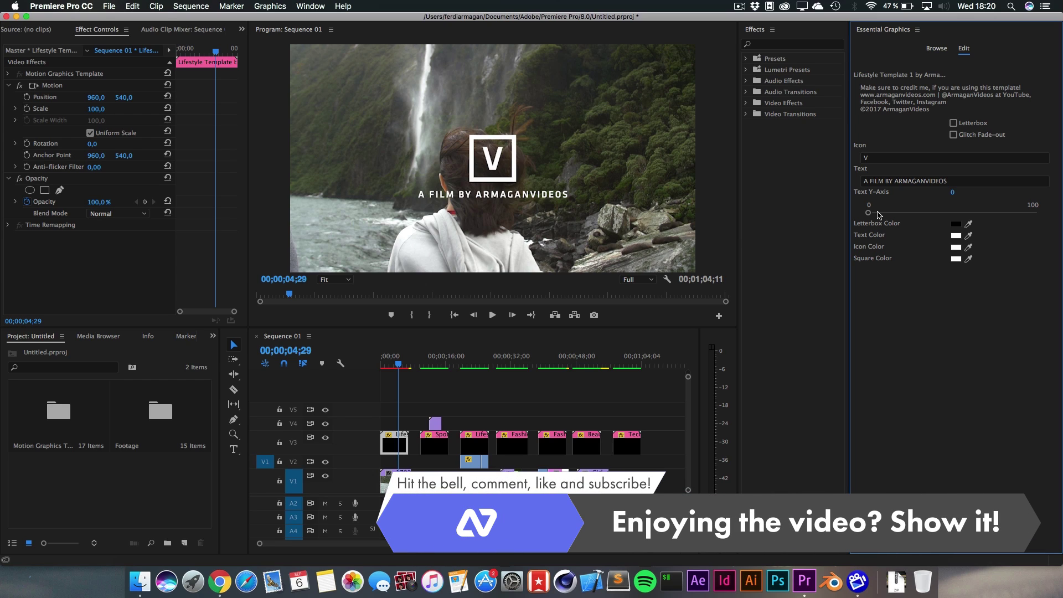
# Start a preview render, cancel it, and return to an earlier frame of the title.
pyautogui.press('Return')
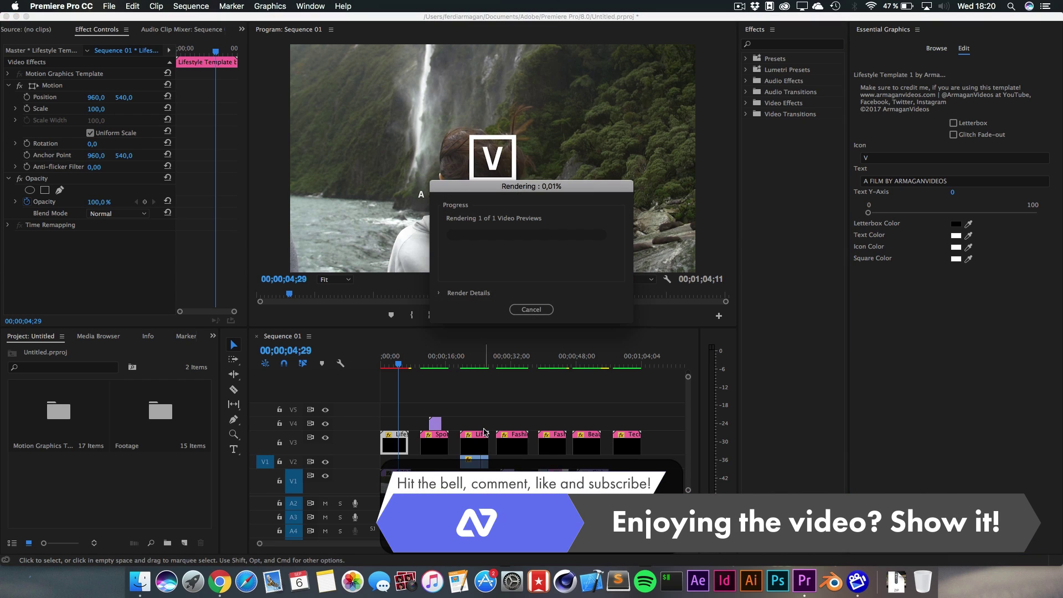
pyautogui.click(528, 310)
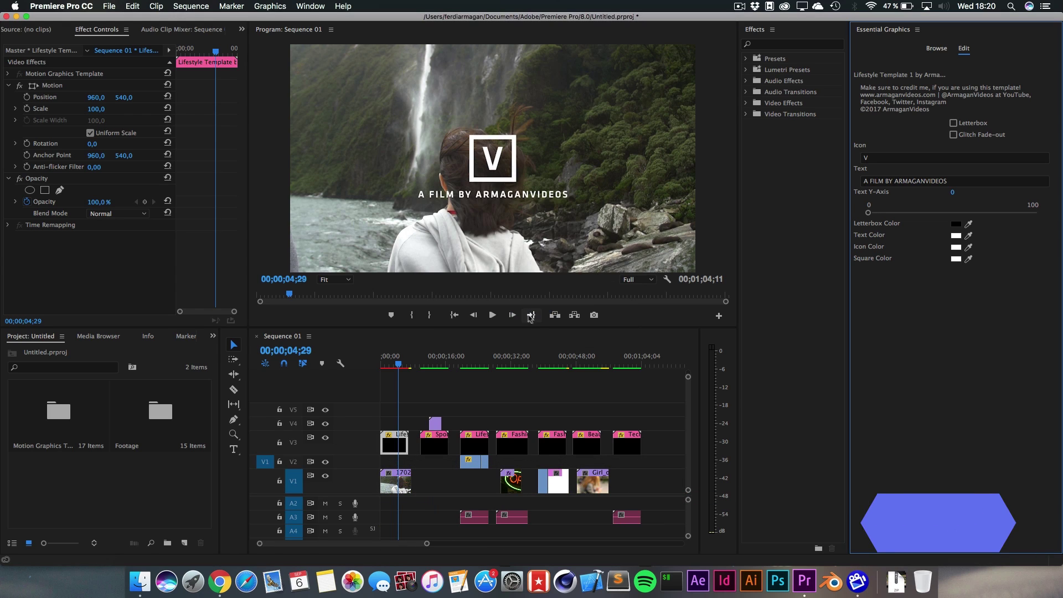
pyautogui.click(395, 364)
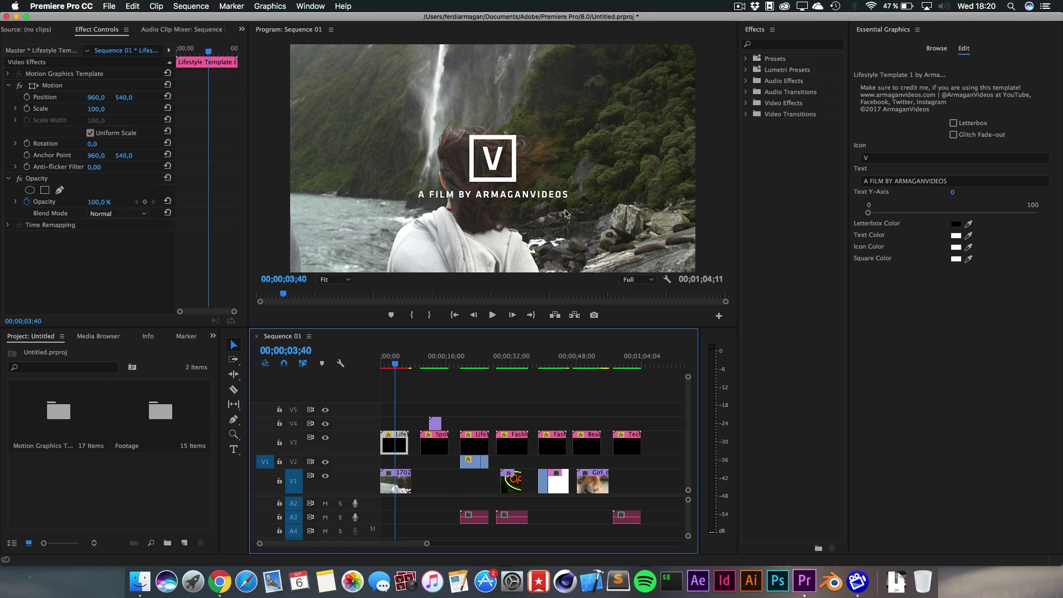
# Try white letterbox bars on the title, preview them, then turn them off.
pyautogui.click(953, 123)
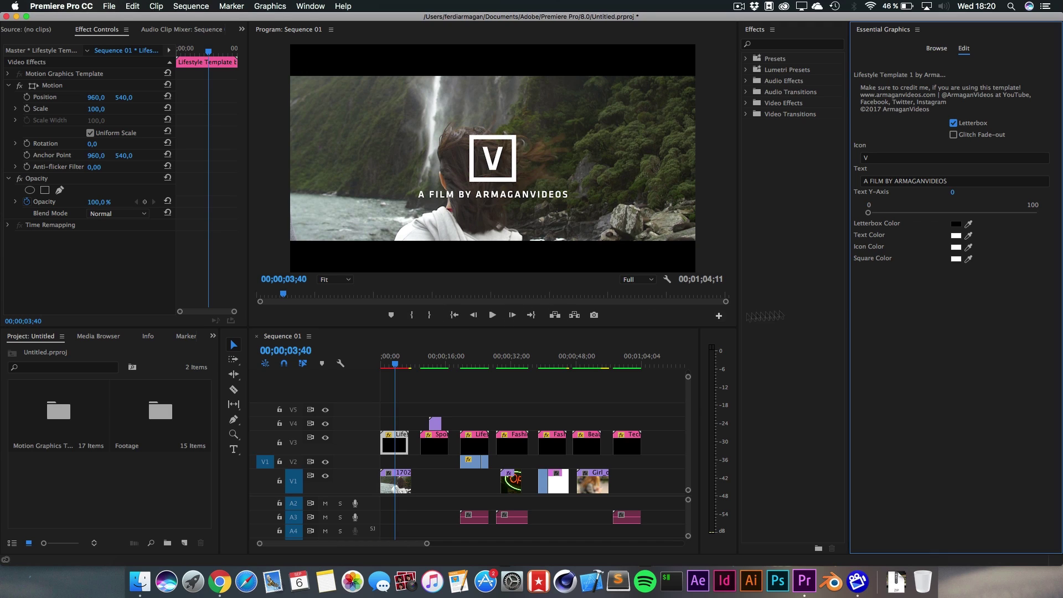
pyautogui.click(956, 224)
pyautogui.moveTo(496, 208); pyautogui.dragTo(402, 282)
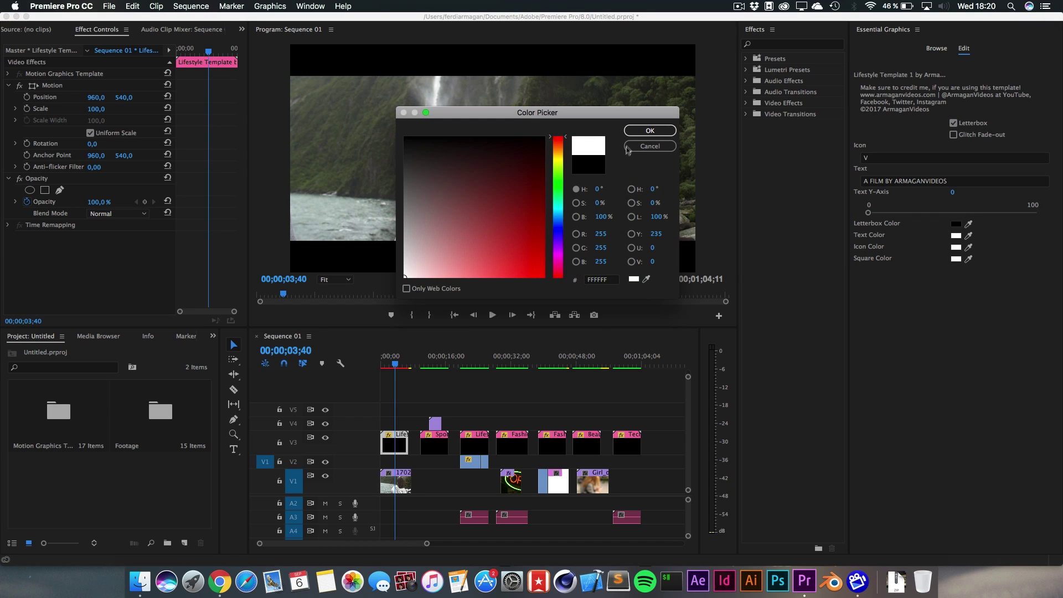
pyautogui.click(650, 130)
pyautogui.moveTo(394, 364)
pyautogui.mouseDown()
pyautogui.moveTo(380, 366)
pyautogui.moveTo(408, 365)
pyautogui.moveTo(398, 365)
pyautogui.mouseUp()
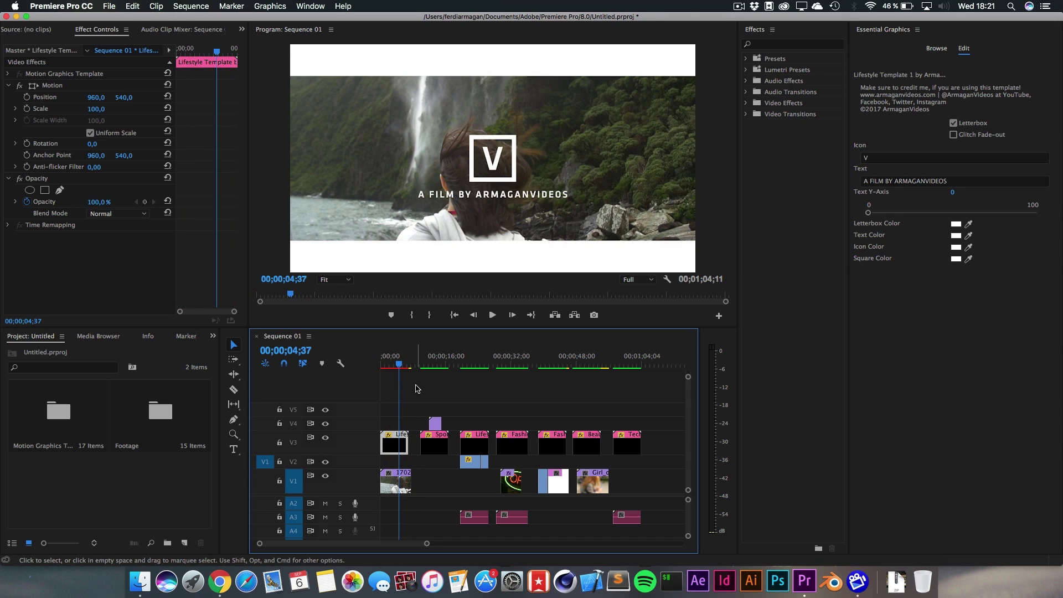
pyautogui.click(953, 134)
# Preview the glitch fade-out, disable it, and advance to the AMG title.
pyautogui.click(953, 123)
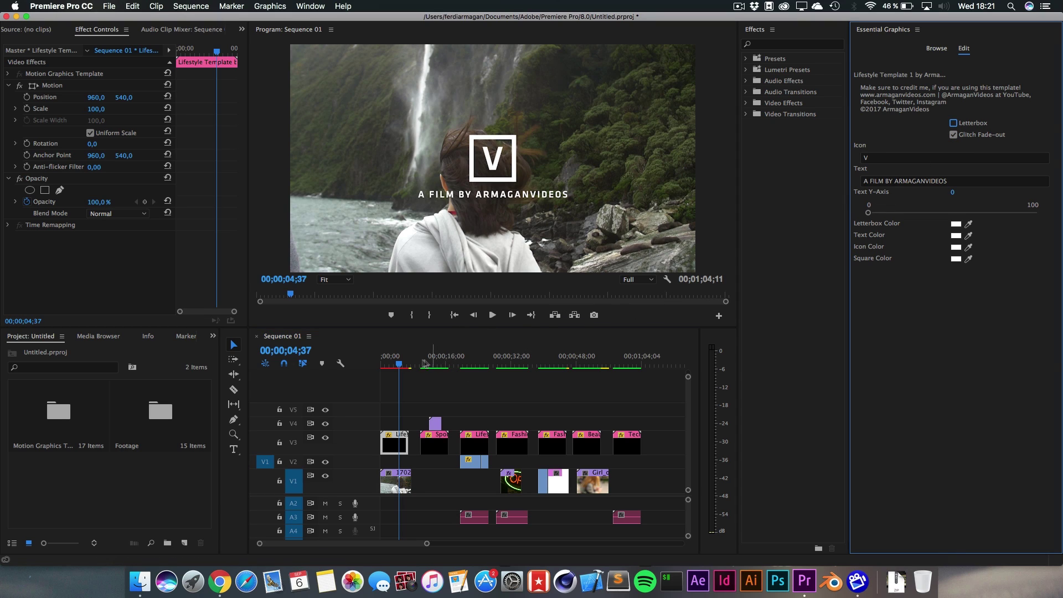
pyautogui.moveTo(398, 365)
pyautogui.mouseDown()
pyautogui.moveTo(387, 366)
pyautogui.moveTo(401, 365)
pyautogui.mouseUp()
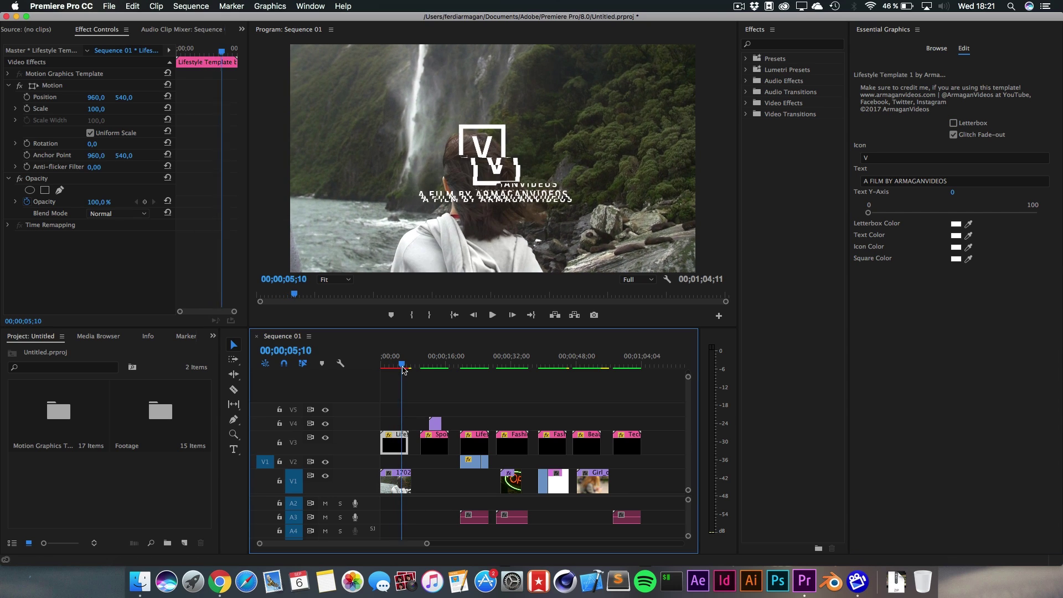
pyautogui.click(953, 134)
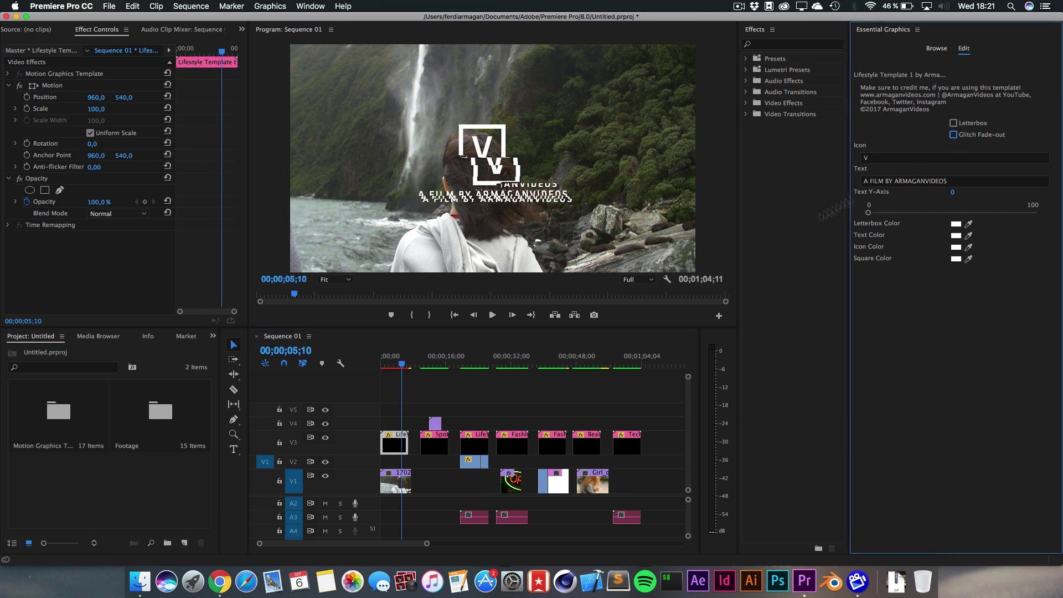
pyautogui.click(403, 365)
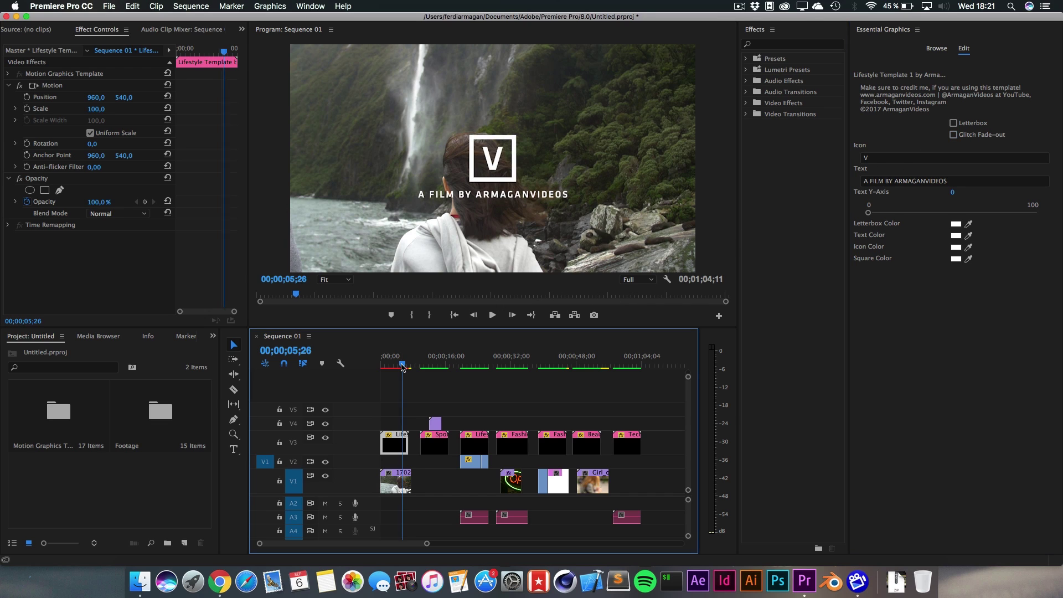
pyautogui.moveTo(402, 365); pyautogui.dragTo(402, 366)
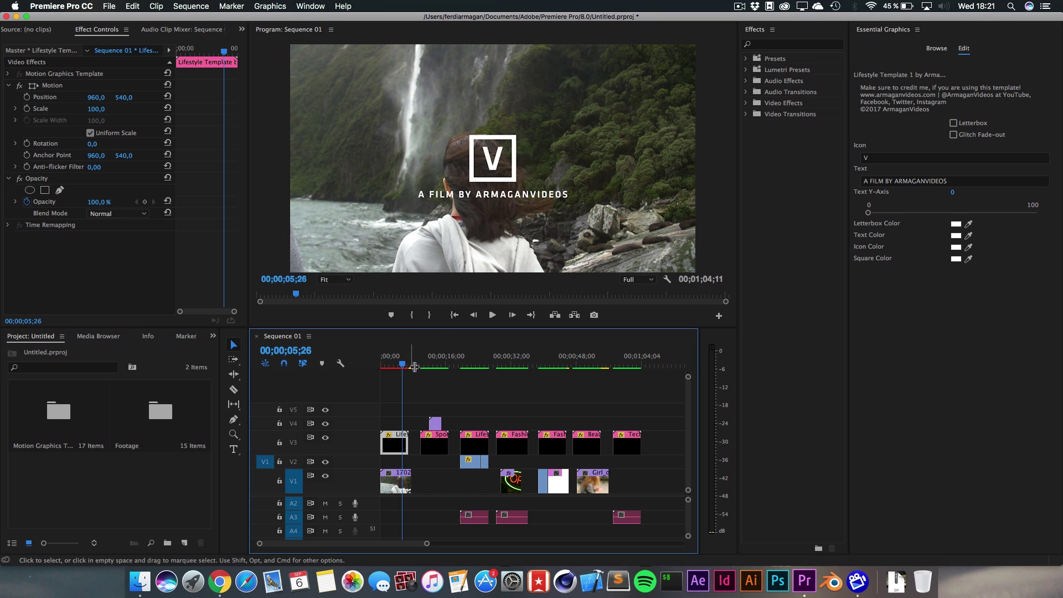
pyautogui.moveTo(410, 364); pyautogui.dragTo(431, 366)
# Select the sport title and set the lens flare's Map White To colour to red.
pyautogui.click(435, 423)
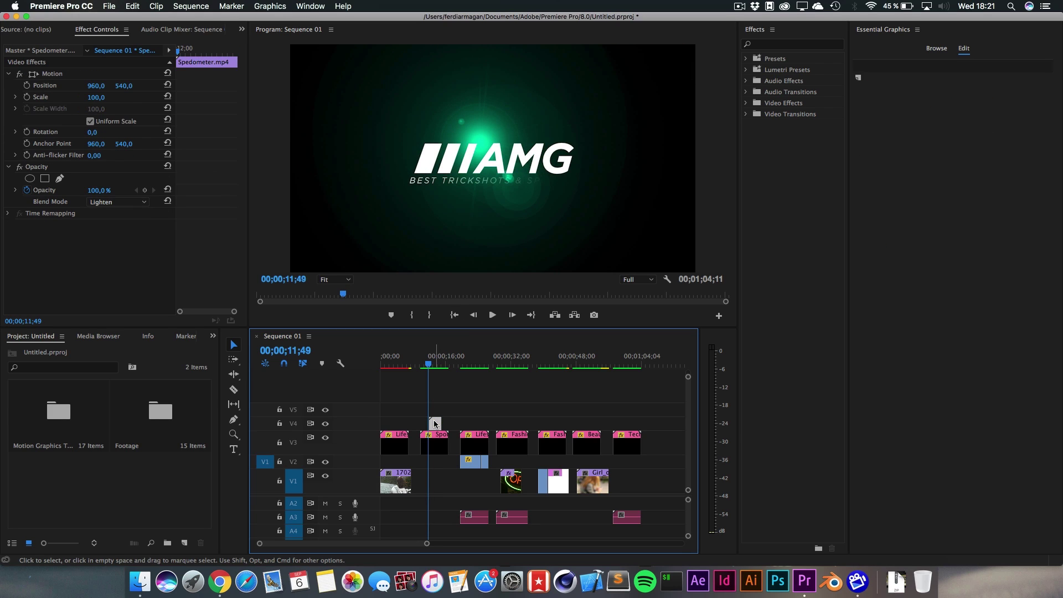
pyautogui.click(438, 442)
pyautogui.click(953, 123)
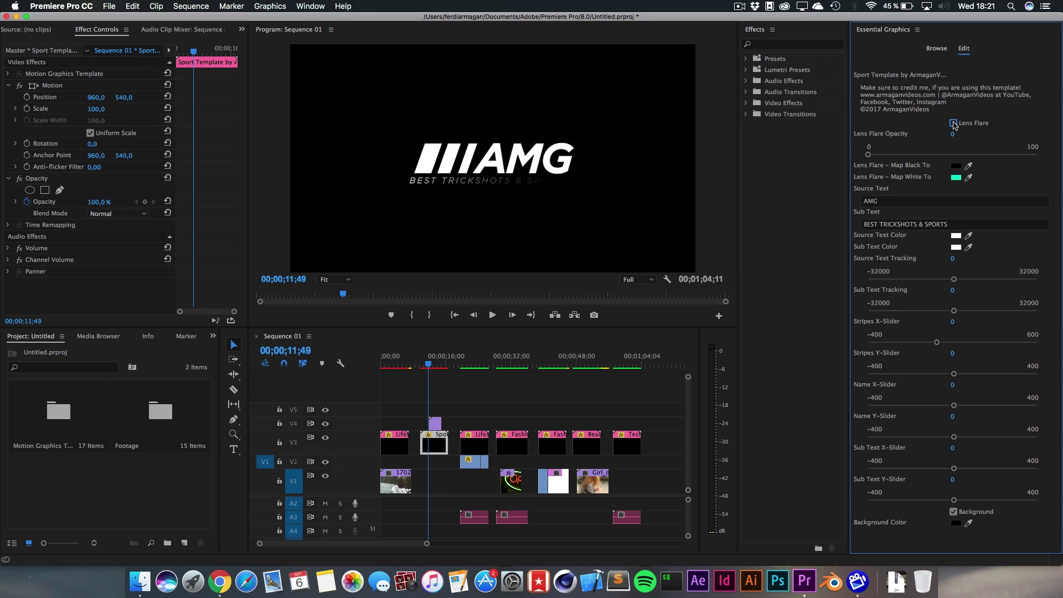
pyautogui.click(954, 123)
pyautogui.click(955, 177)
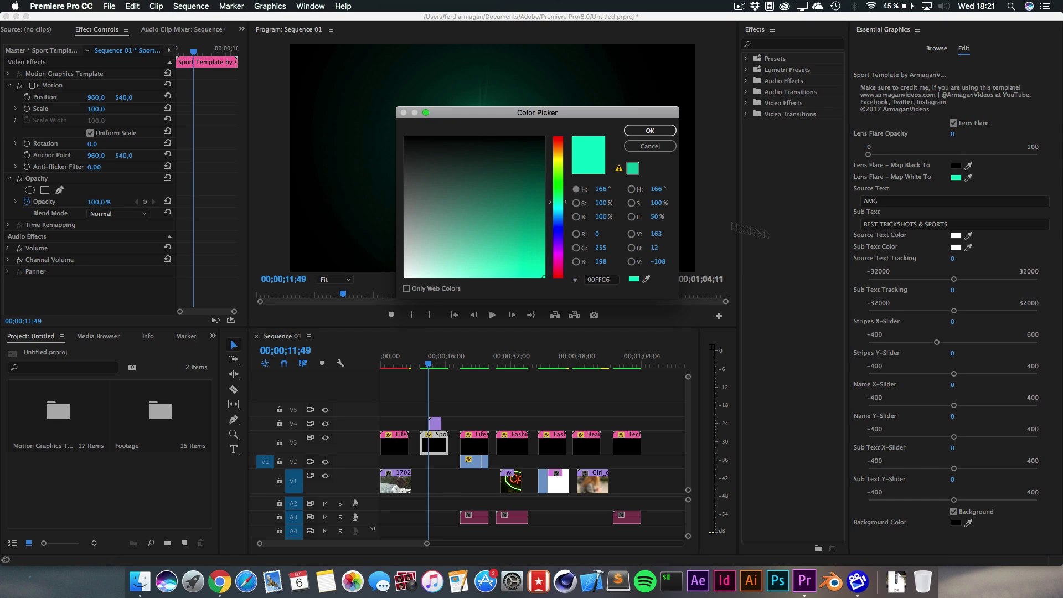
pyautogui.moveTo(524, 112); pyautogui.dragTo(546, 283)
pyautogui.moveTo(567, 372); pyautogui.dragTo(567, 448)
pyautogui.click(659, 300)
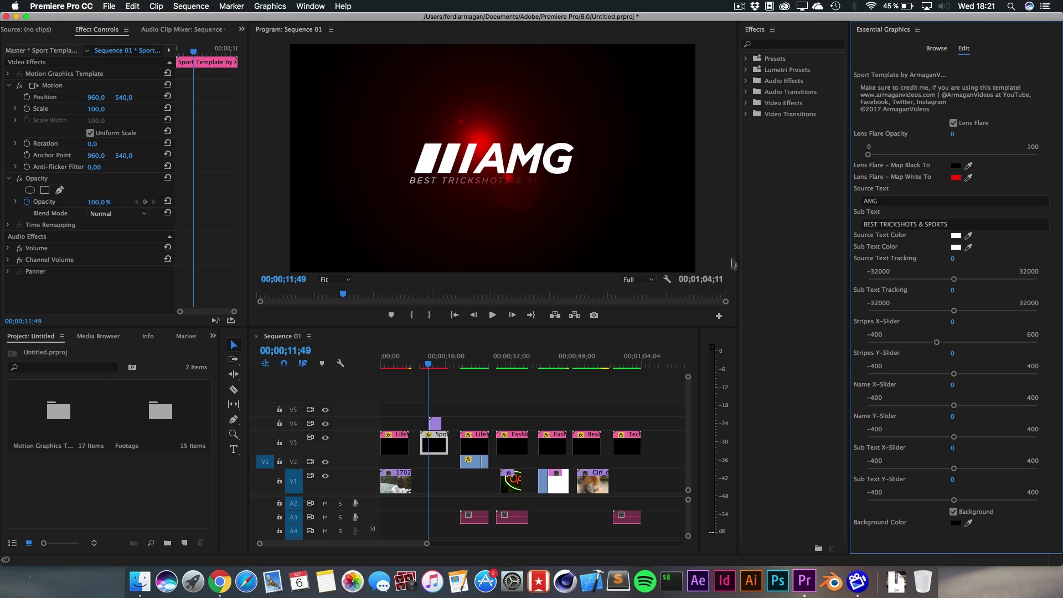
# Change the title text to ARMAGAN and shift the Stripes X-Slider.
pyautogui.click(882, 201)
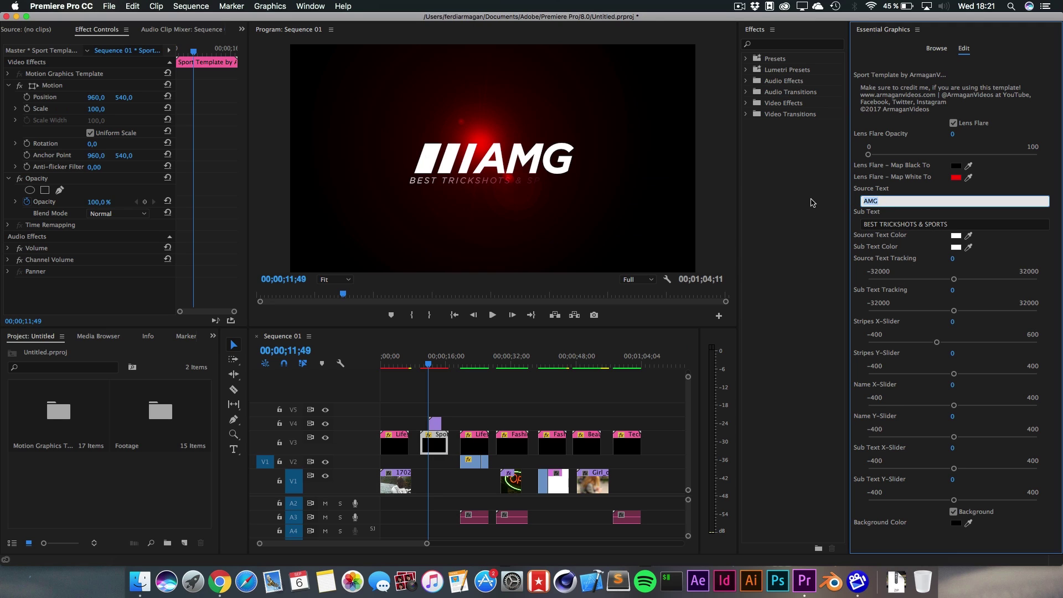
pyautogui.write('ARMAGAN')
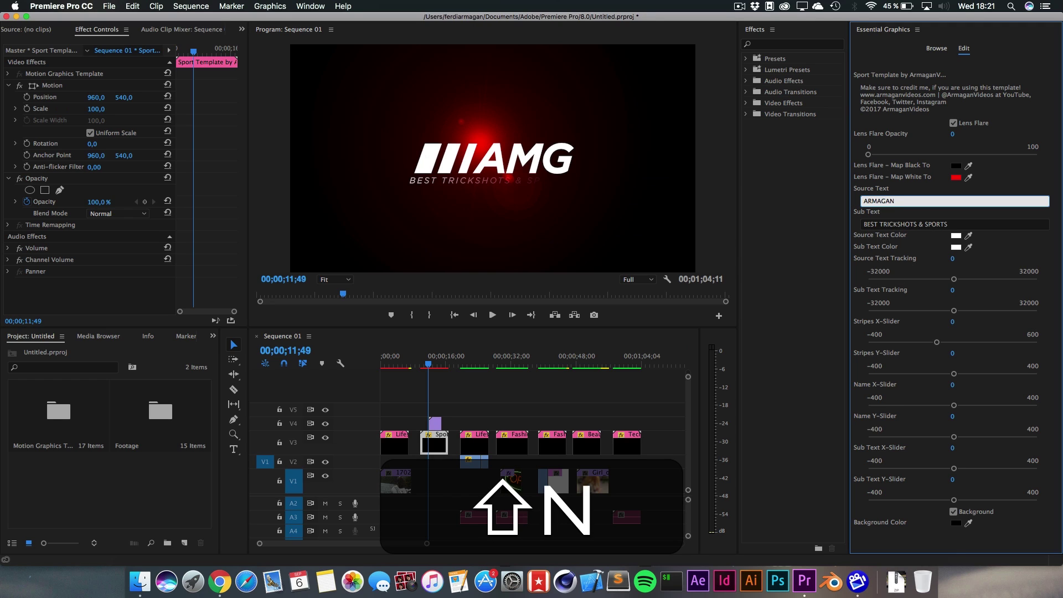
pyautogui.press('Tab')
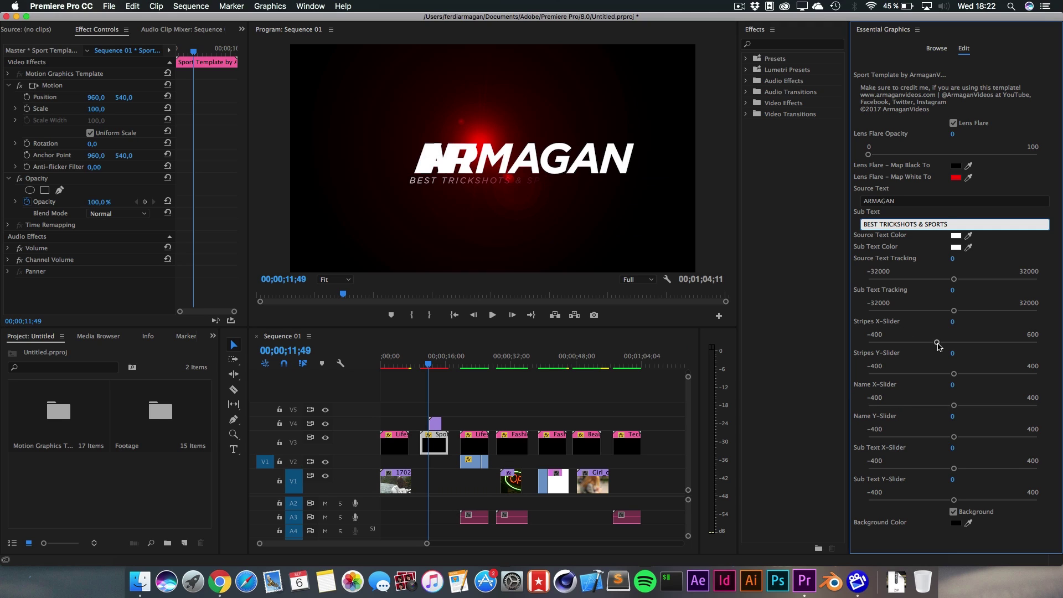
pyautogui.moveTo(937, 344); pyautogui.dragTo(984, 342)
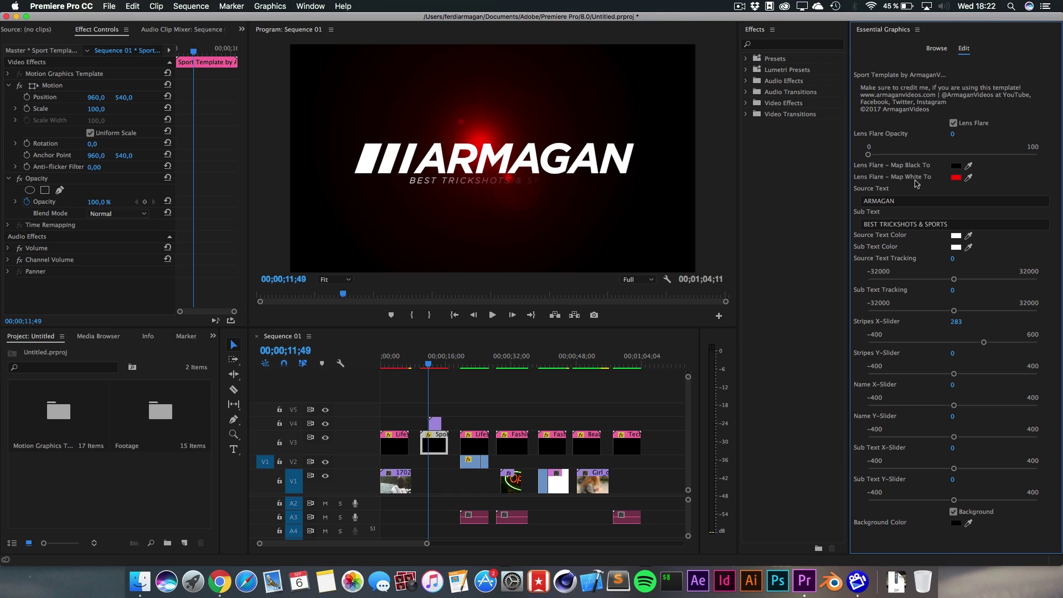
# Uncheck Background so the speedometer footage shows through, keeping Lens Flare on.
pyautogui.click(952, 123)
pyautogui.click(952, 512)
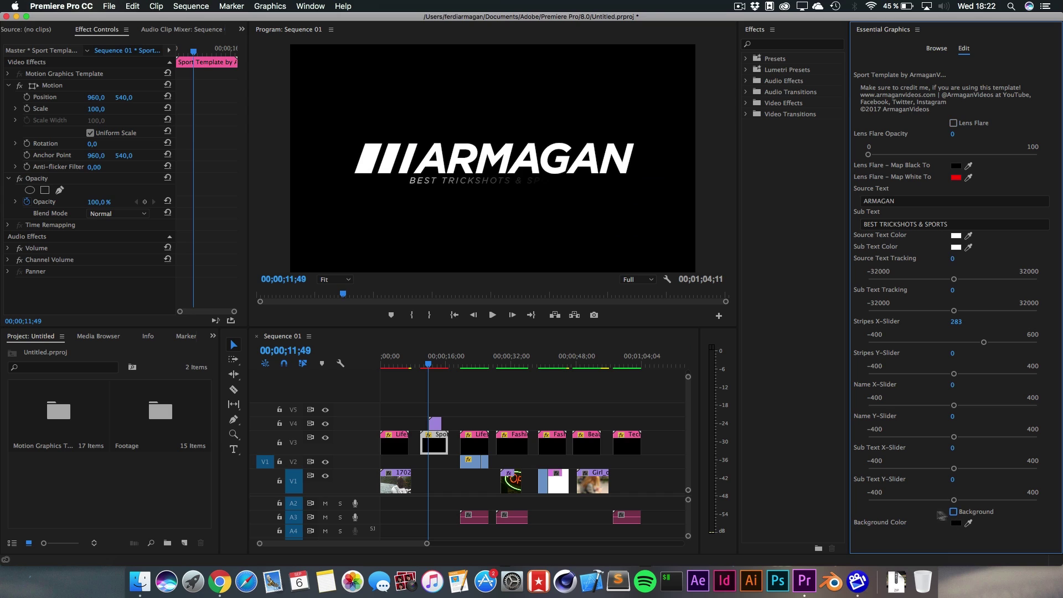
pyautogui.click(431, 365)
pyautogui.moveTo(430, 366); pyautogui.dragTo(435, 366)
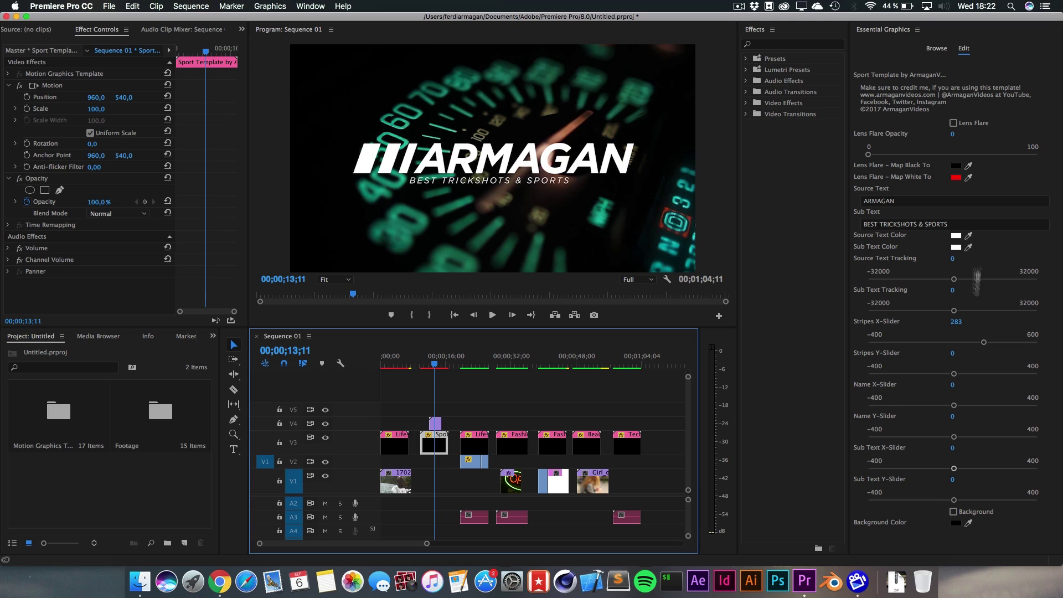
pyautogui.click(953, 123)
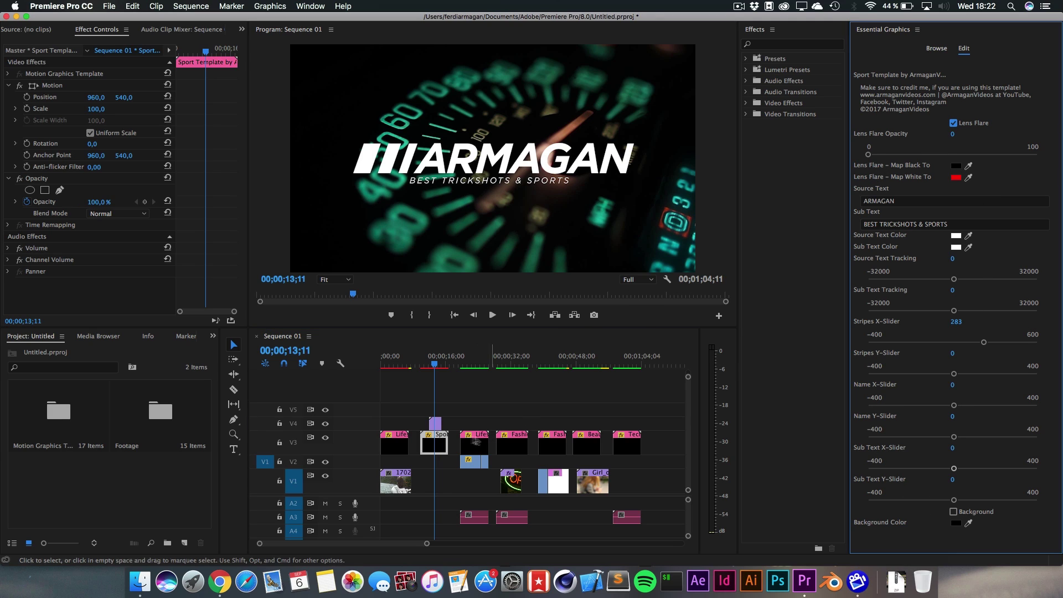
pyautogui.click(435, 424)
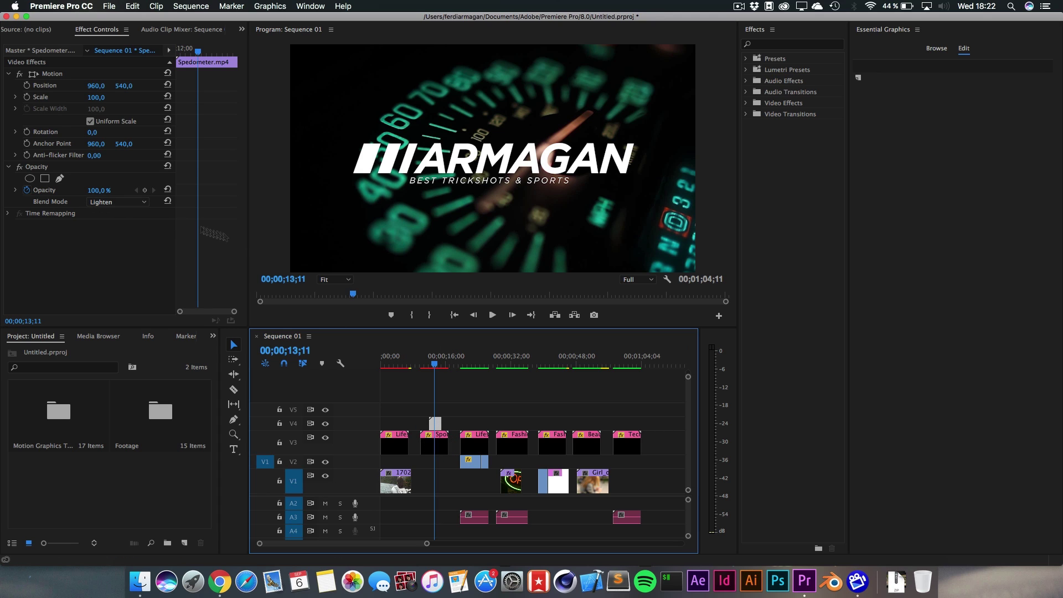
# Keep the speedometer clip's Lighten blend mode and move to the HOLIDAYS title.
pyautogui.click(133, 203)
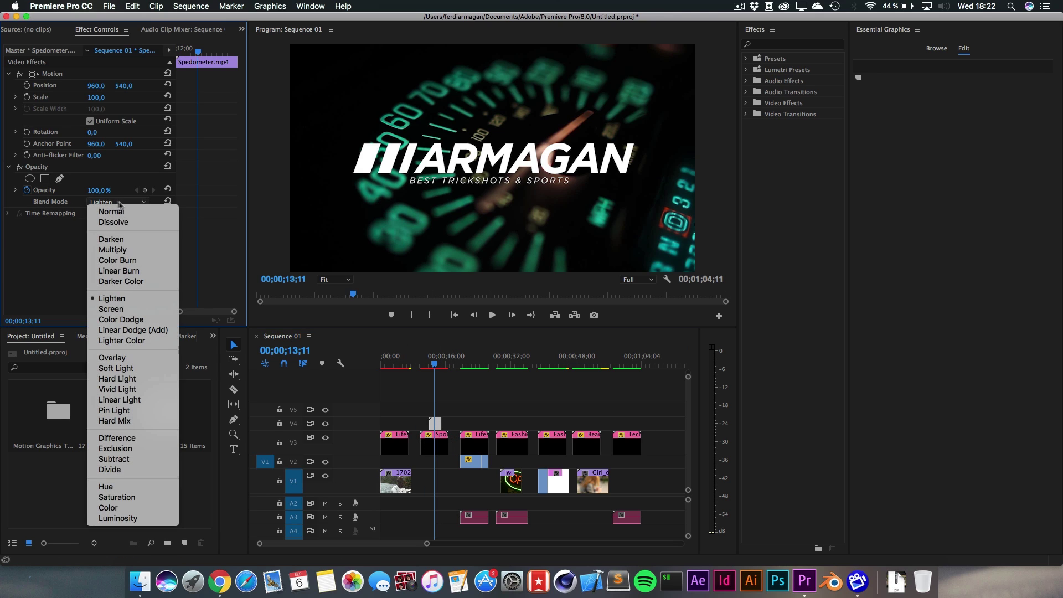
pyautogui.press('Escape')
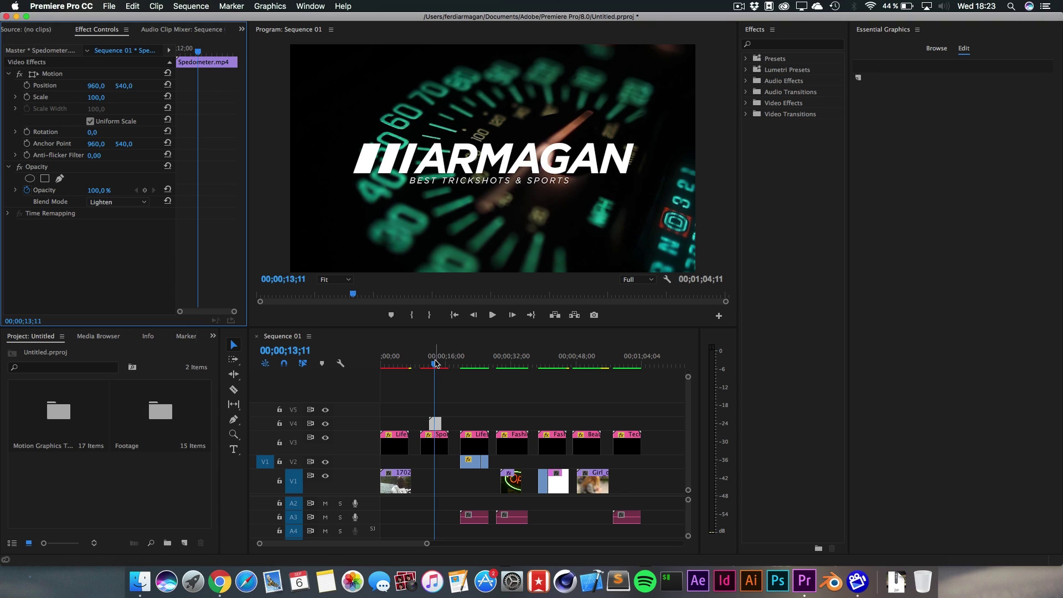
pyautogui.moveTo(435, 362); pyautogui.dragTo(476, 367)
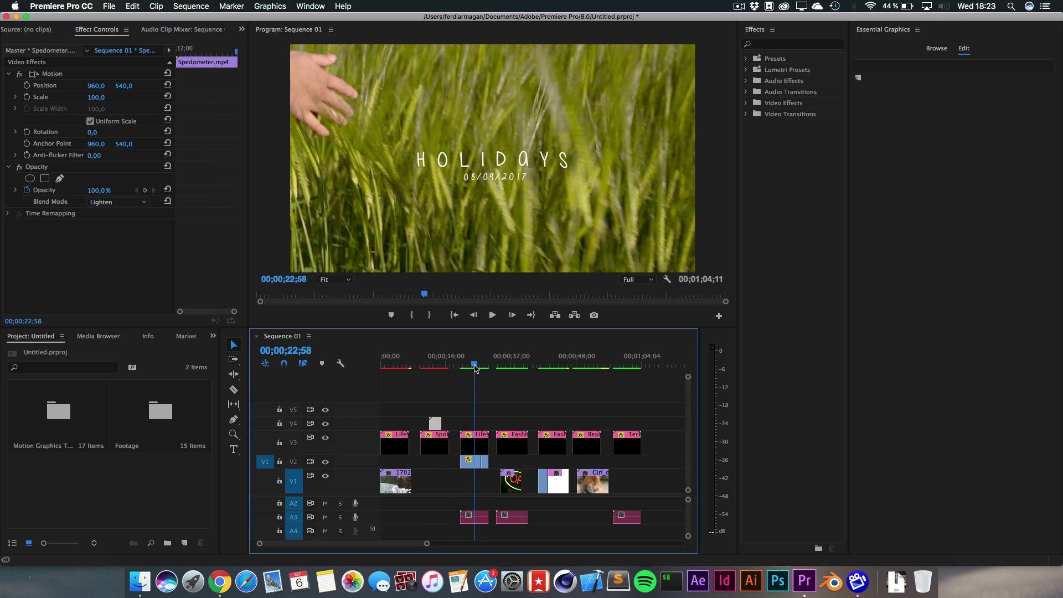
# Select the 'HOLIDAYS 08/09/2017' Lifestyle Template 2 clip, preview it, then go to the fashion title.
pyautogui.click(476, 447)
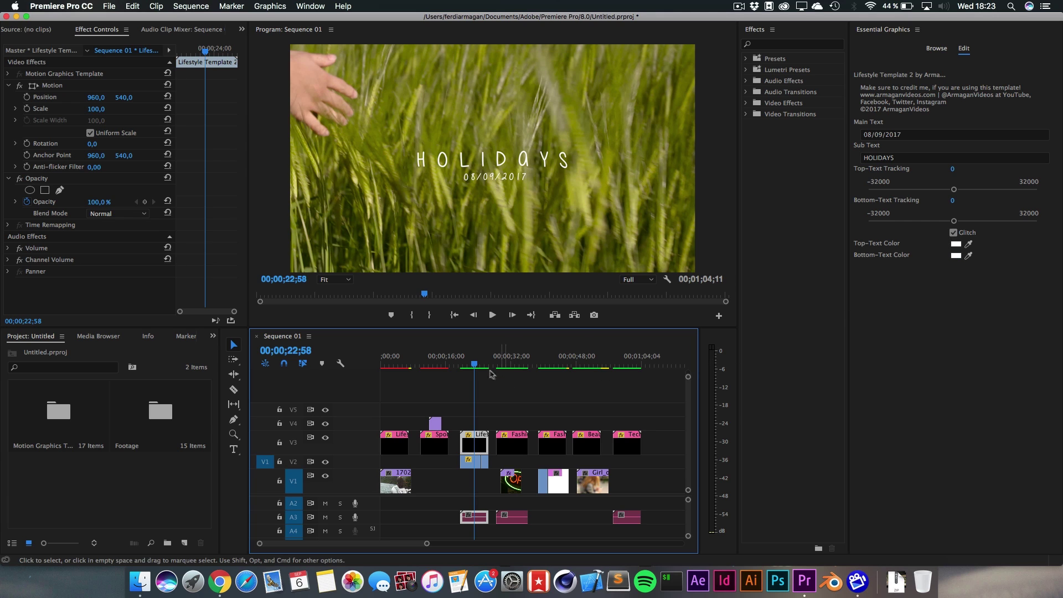
pyautogui.moveTo(474, 365)
pyautogui.mouseDown()
pyautogui.moveTo(488, 369)
pyautogui.moveTo(475, 368)
pyautogui.mouseUp()
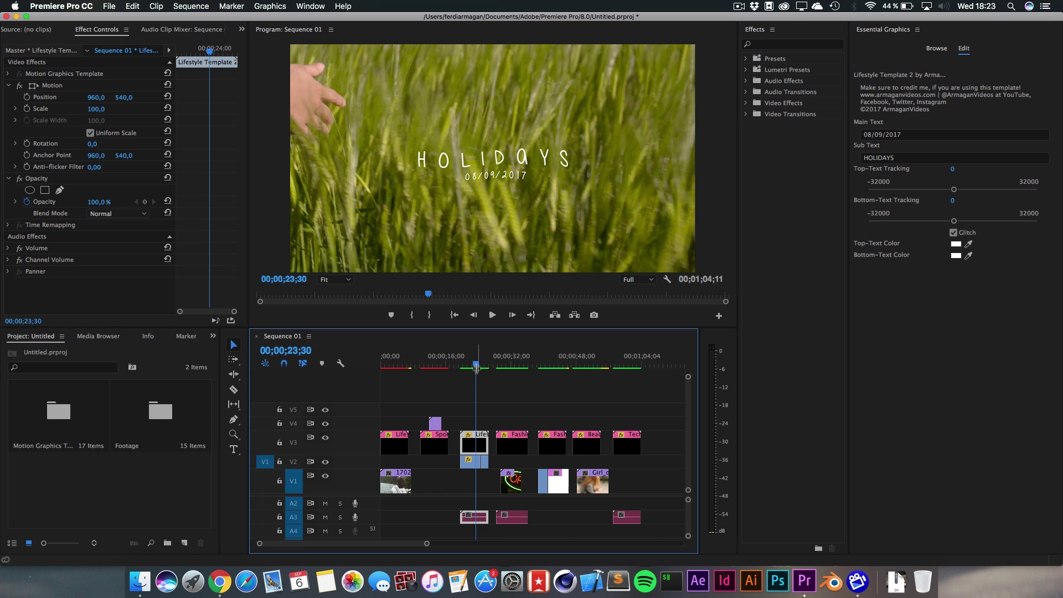
pyautogui.moveTo(475, 367)
pyautogui.mouseDown()
pyautogui.moveTo(519, 411)
pyautogui.moveTo(524, 366)
pyautogui.mouseUp()
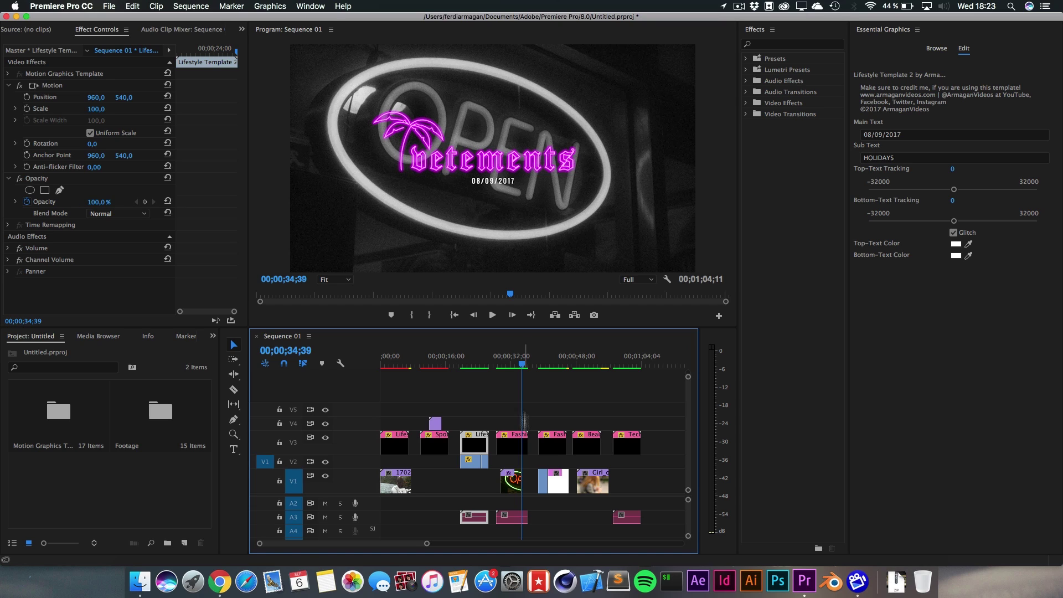
# On the vetements title, replace Palm Icon with Rose Icon, briefly trying Ananas Icon.
pyautogui.click(512, 450)
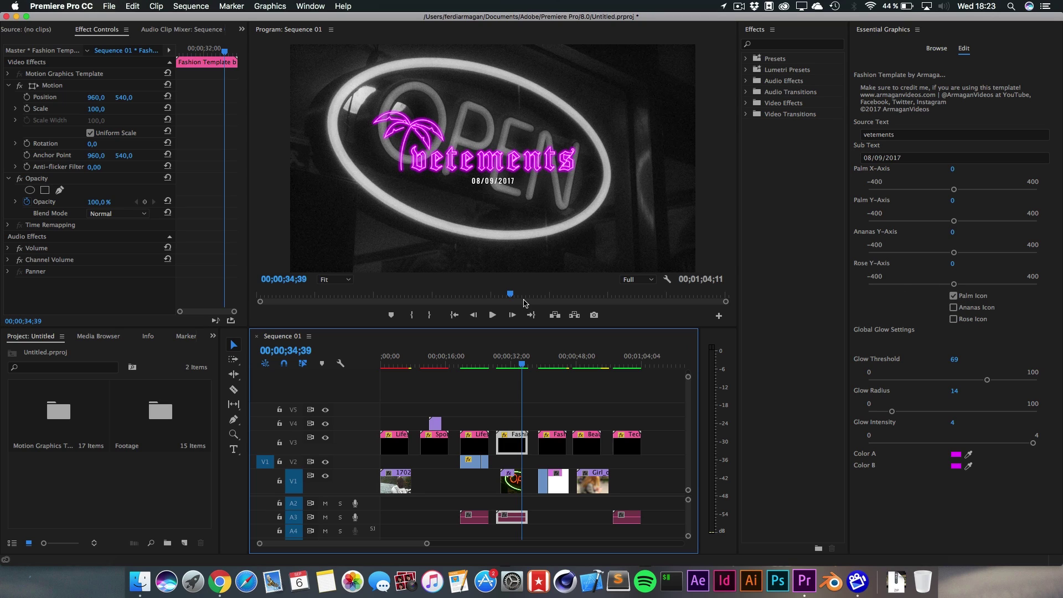
pyautogui.click(953, 308)
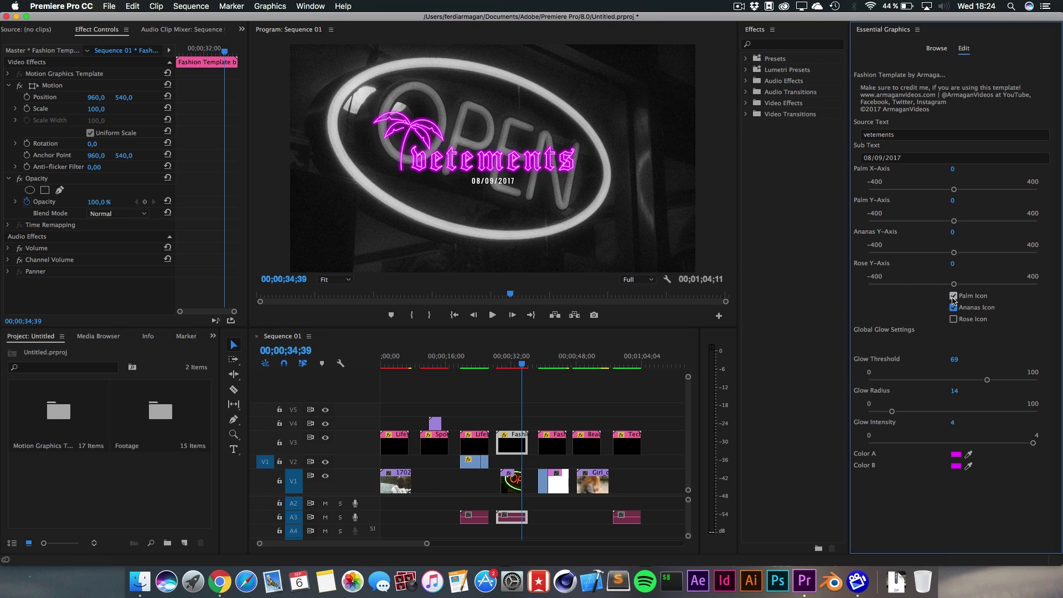
pyautogui.click(952, 297)
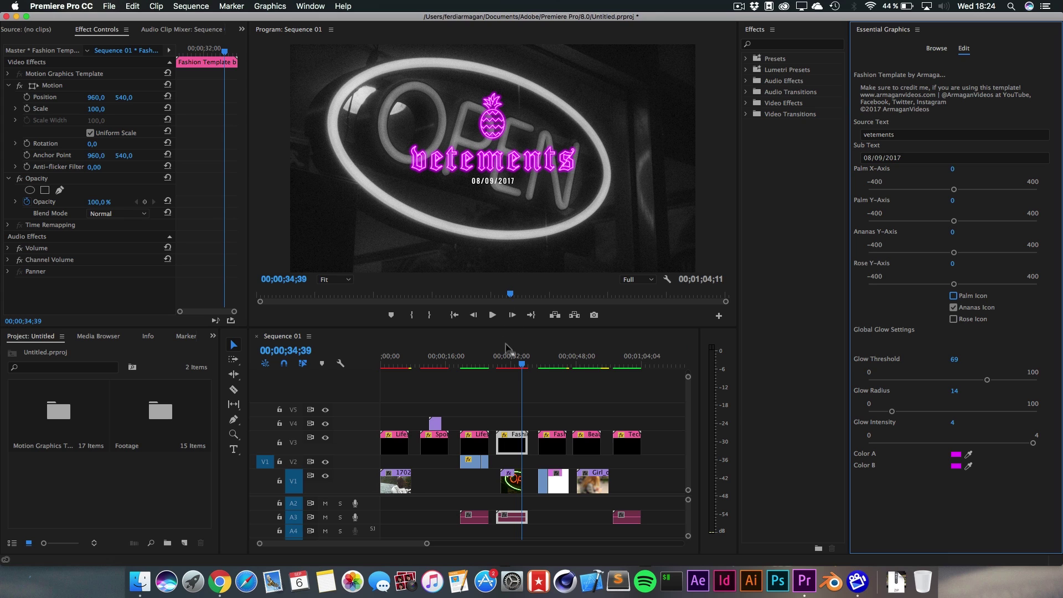
pyautogui.moveTo(522, 365)
pyautogui.mouseDown()
pyautogui.moveTo(498, 366)
pyautogui.moveTo(520, 375)
pyautogui.mouseUp()
pyautogui.click(953, 308)
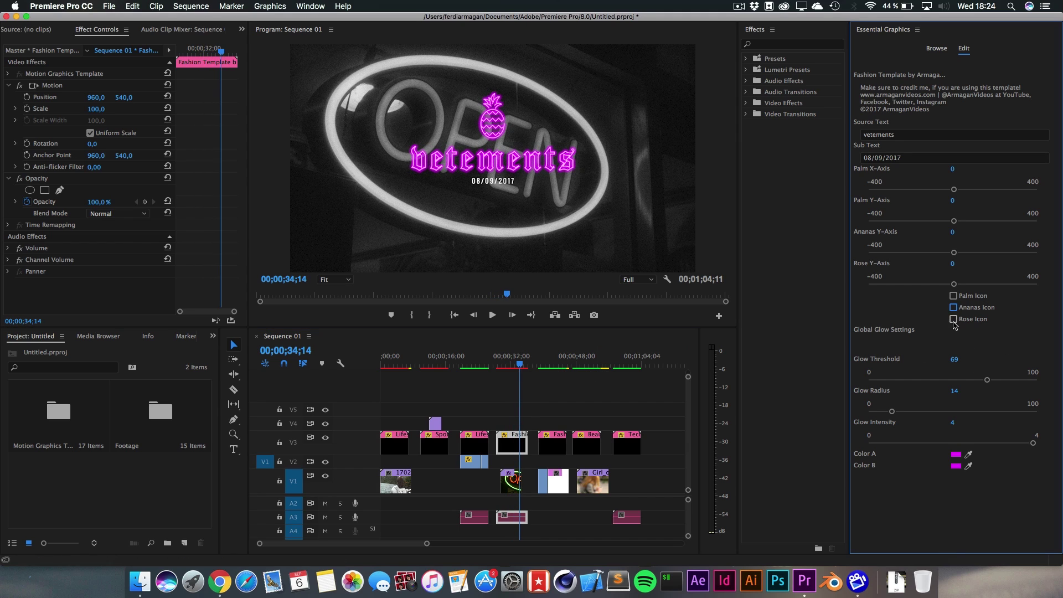
pyautogui.click(953, 320)
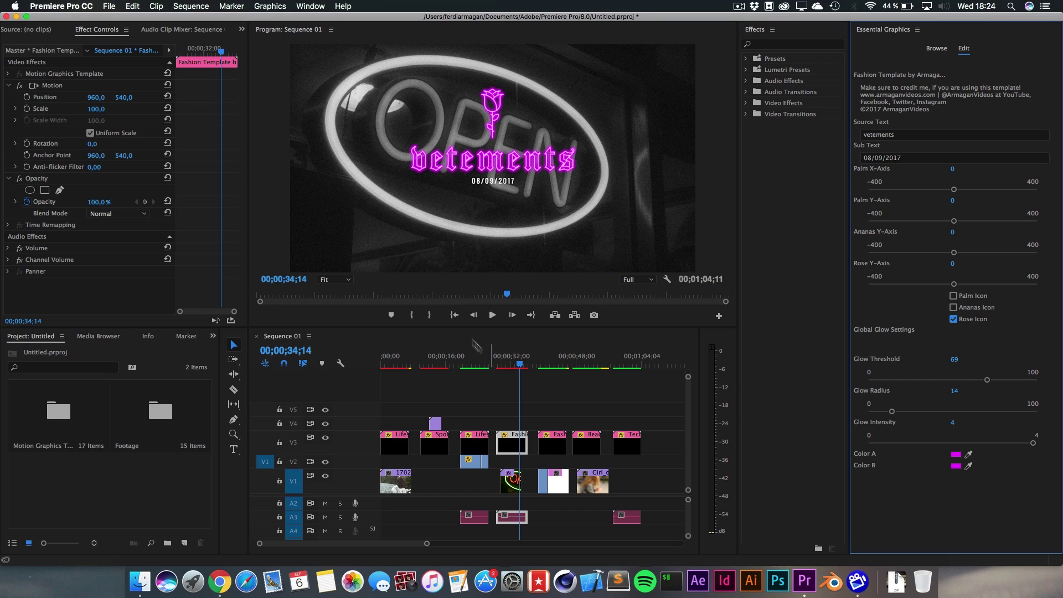
pyautogui.click(897, 136)
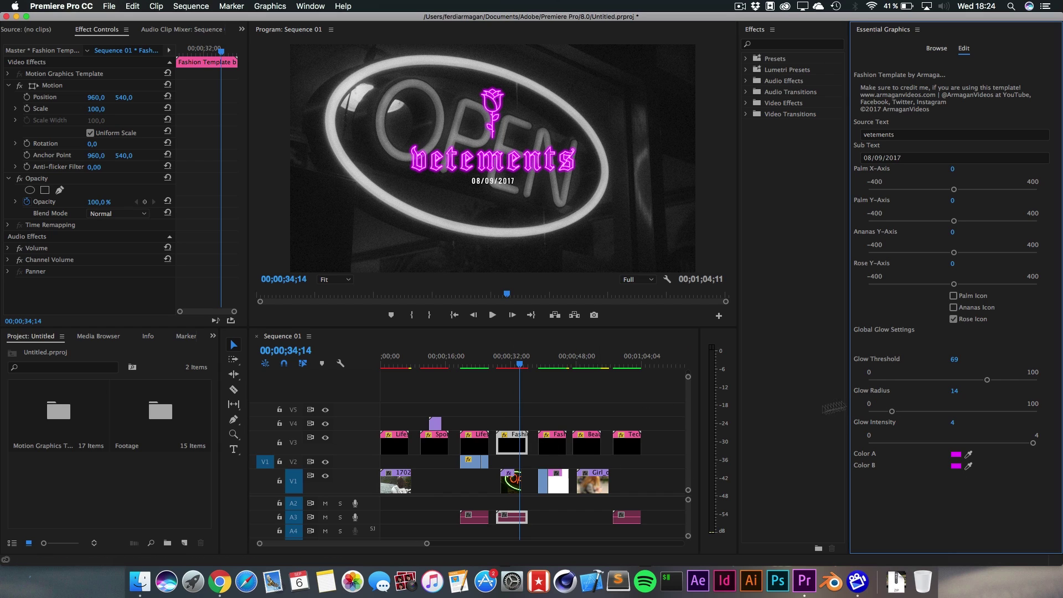
pyautogui.click(549, 365)
# Switch Fashion Template 2 from Stroke Text to Inner Text, with both texts filled FF0000.
pyautogui.moveTo(550, 365); pyautogui.dragTo(545, 364)
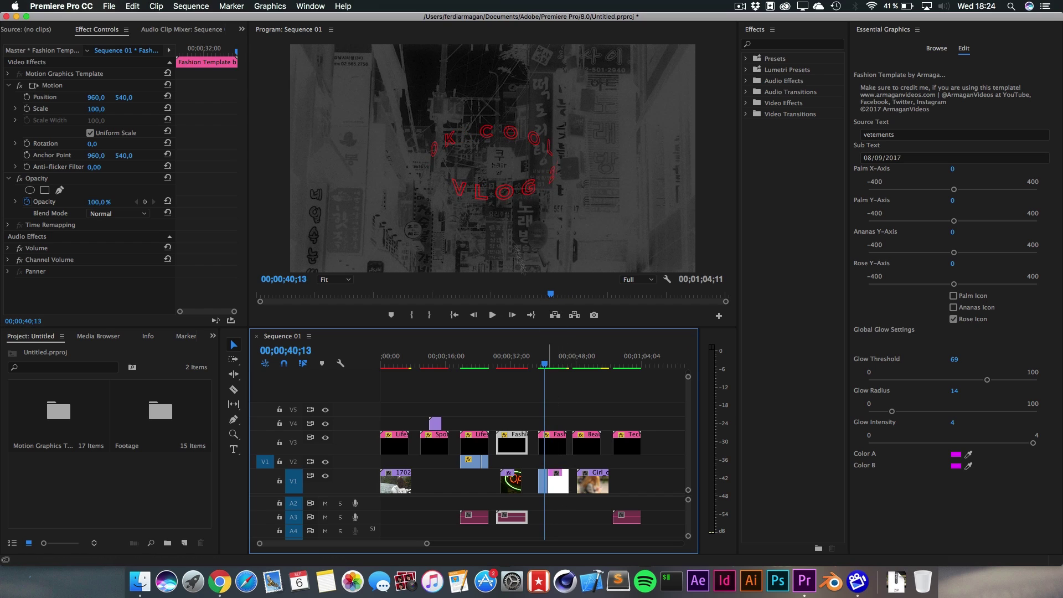
pyautogui.click(558, 449)
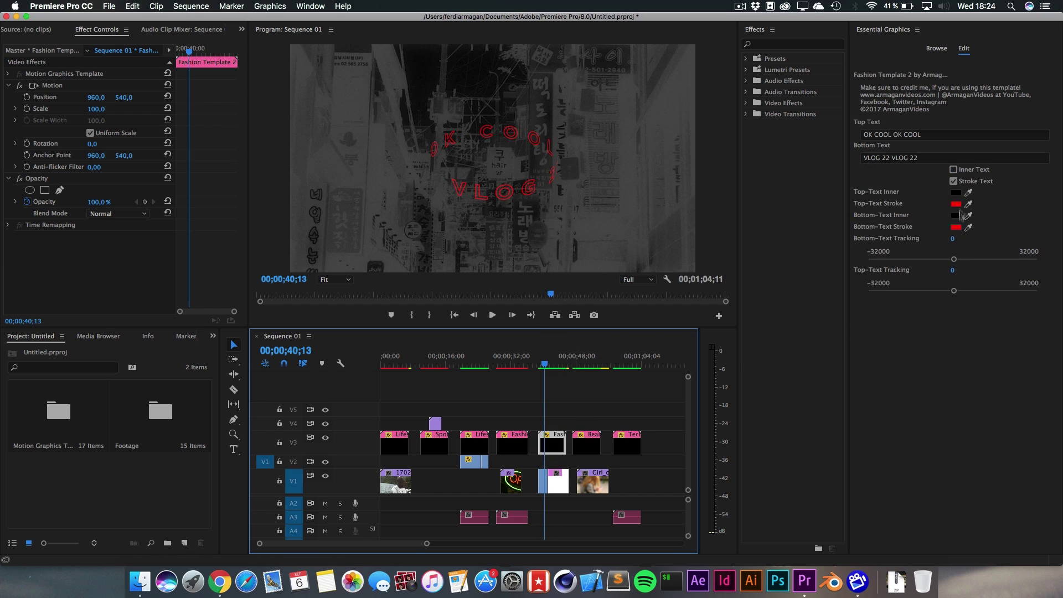
pyautogui.click(953, 181)
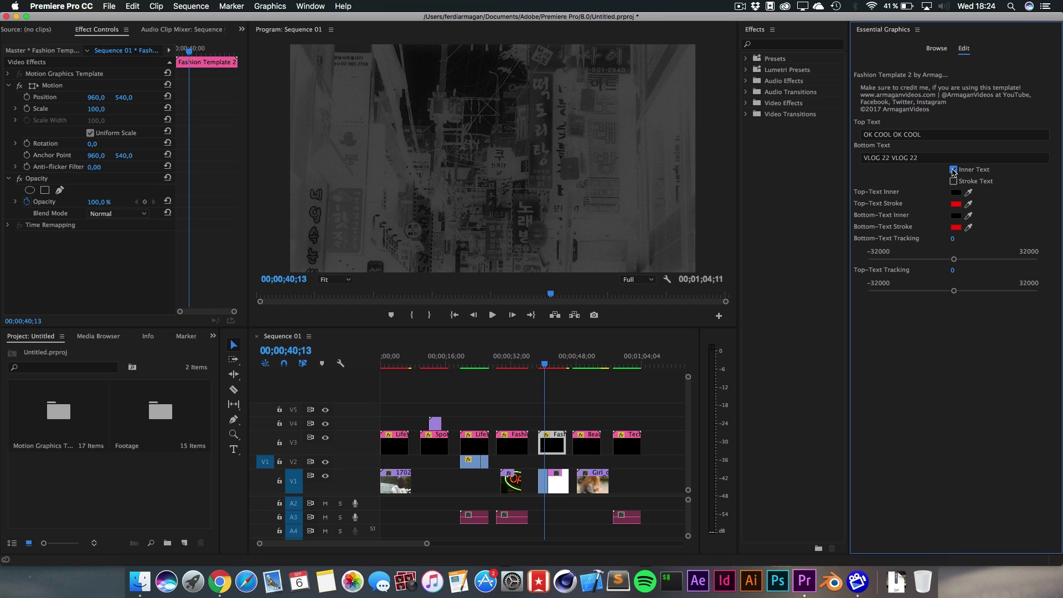
pyautogui.click(953, 170)
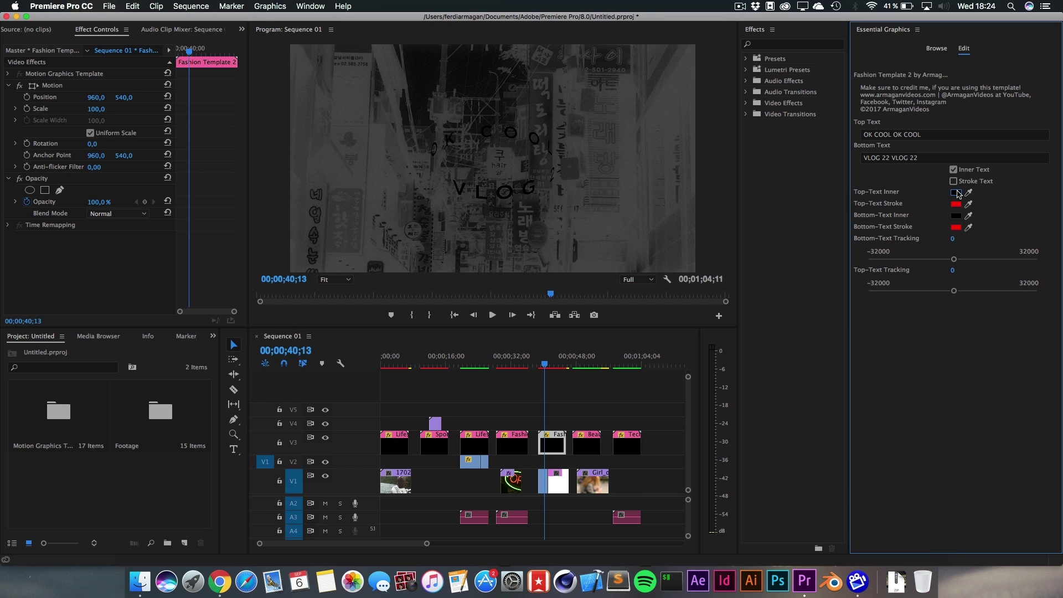
pyautogui.click(958, 194)
pyautogui.click(544, 276)
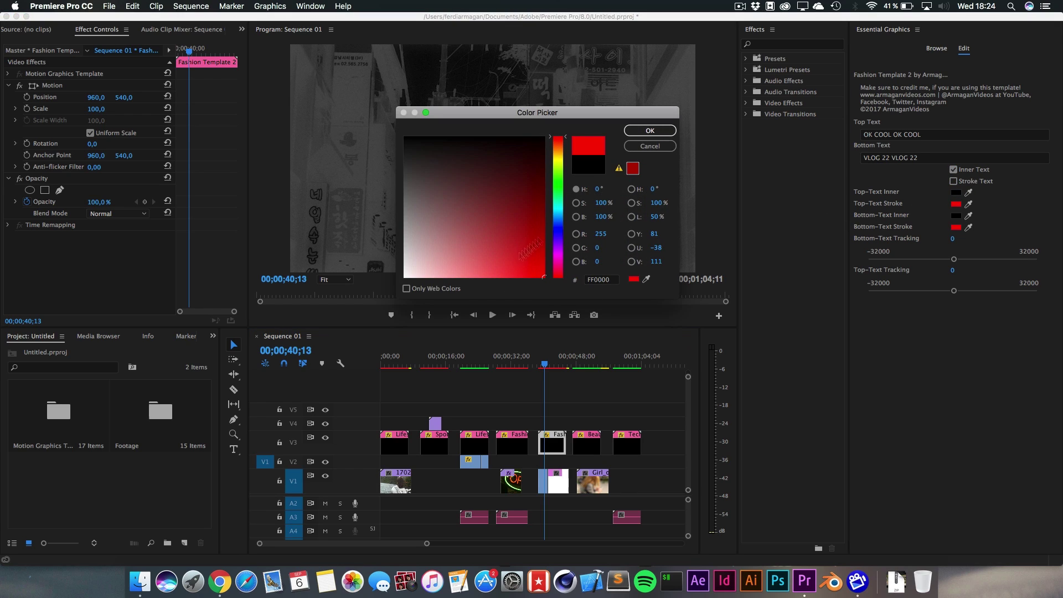
pyautogui.click(650, 130)
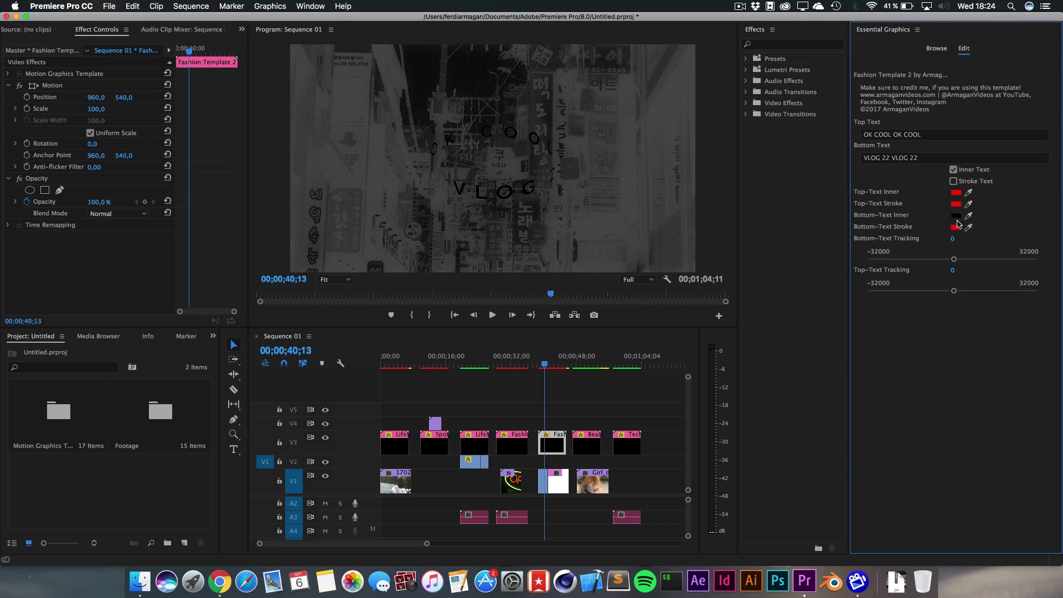
pyautogui.click(956, 216)
pyautogui.click(548, 139)
pyautogui.click(650, 131)
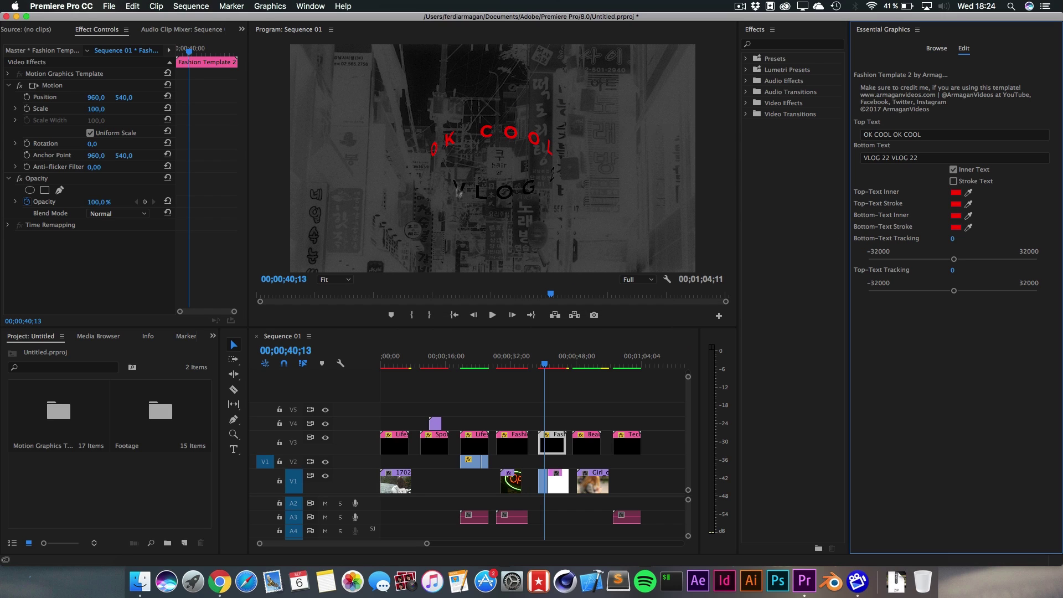
# Preview the red curved OK COOL / VLOG text and select the bottom text field.
pyautogui.click(547, 366)
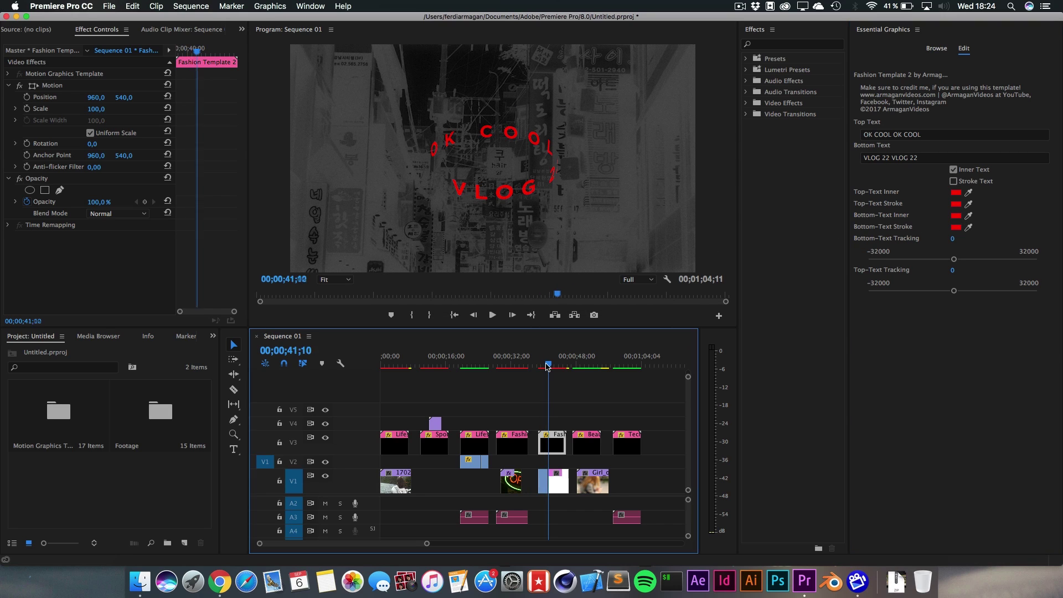
pyautogui.moveTo(547, 365); pyautogui.dragTo(552, 365)
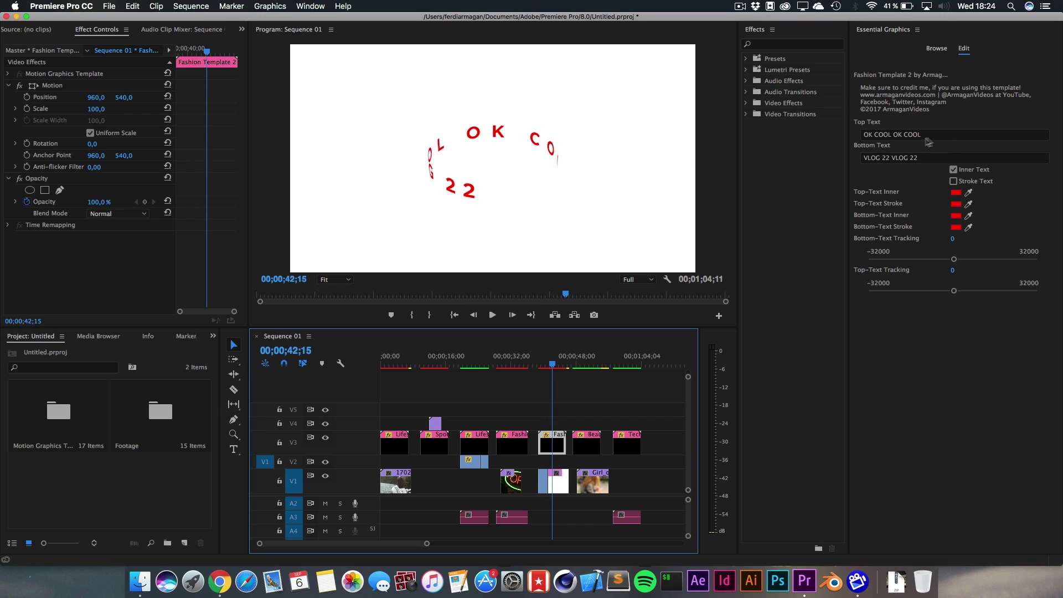
pyautogui.click(939, 138)
pyautogui.click(918, 158)
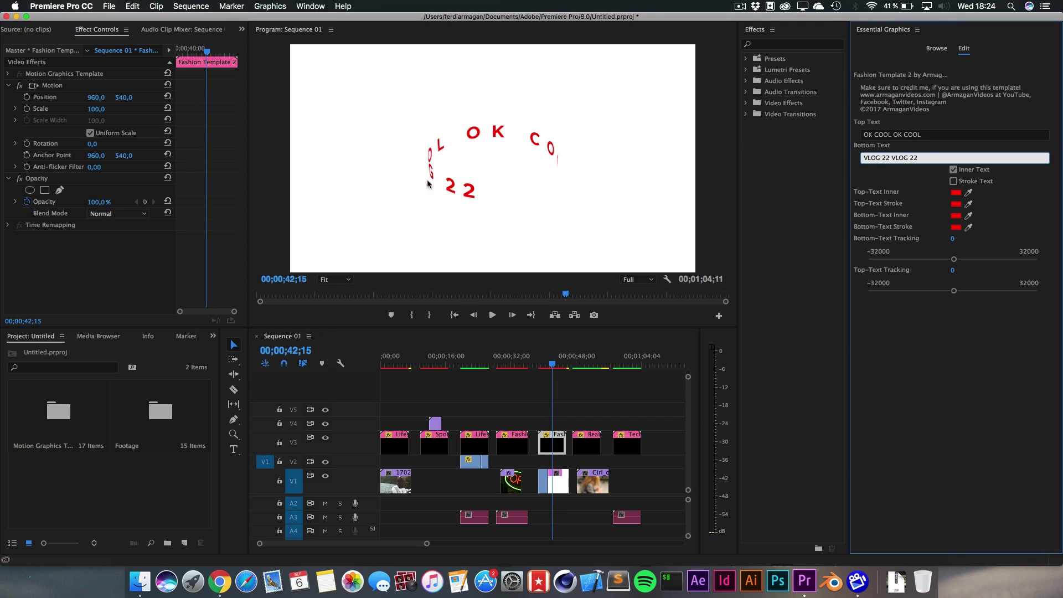
pyautogui.tripleClick(935, 159)
pyautogui.moveTo(591, 363)
pyautogui.mouseDown()
pyautogui.moveTo(581, 363)
pyautogui.moveTo(590, 363)
pyautogui.mouseUp()
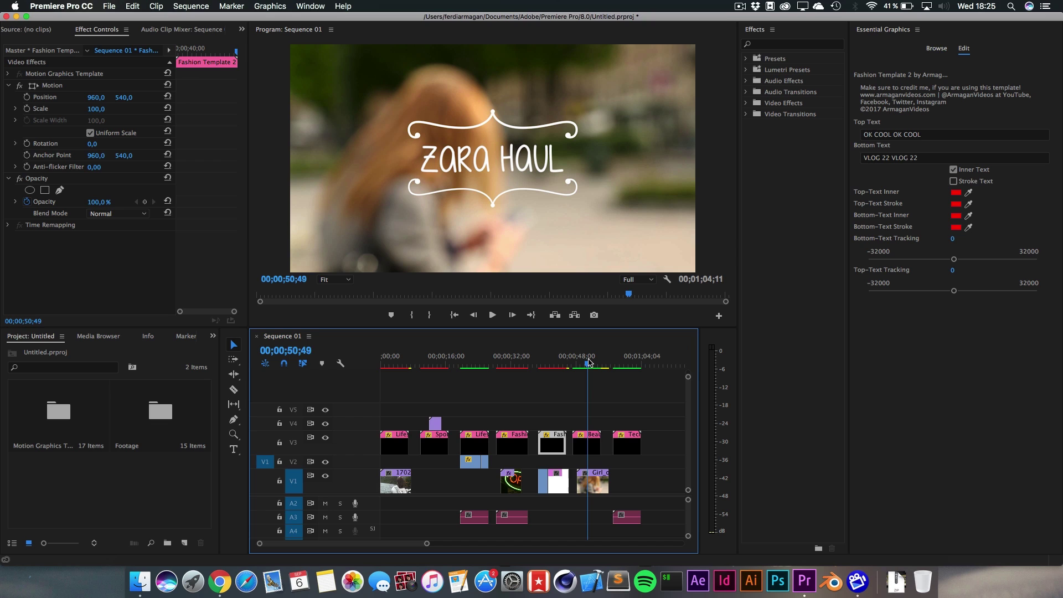
pyautogui.moveTo(589, 364)
pyautogui.mouseDown()
pyautogui.moveTo(574, 365)
pyautogui.moveTo(589, 364)
pyautogui.mouseUp()
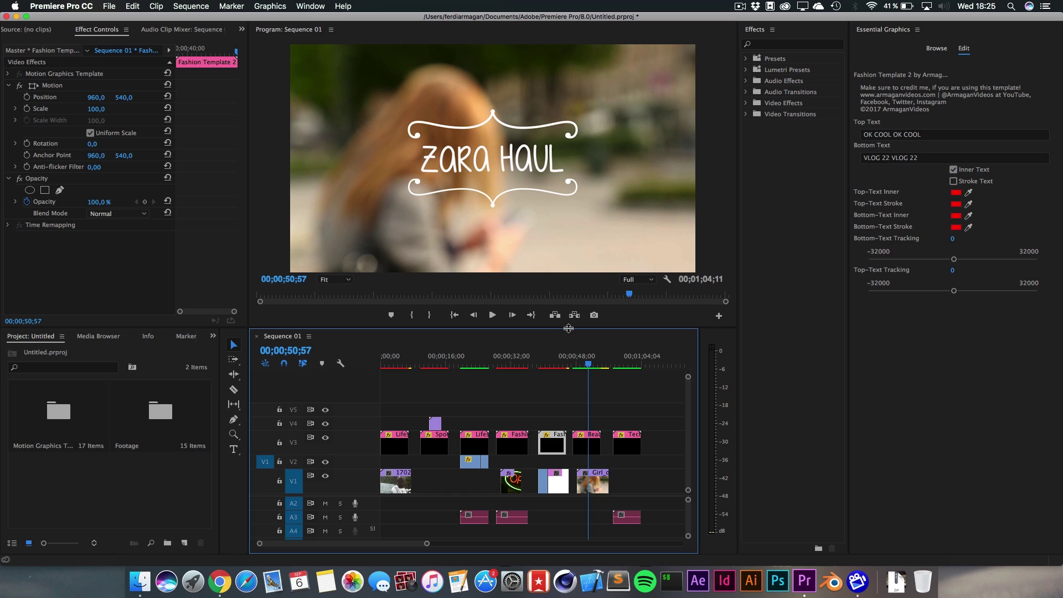
# Scrub the playhead to the Tech Template clip at 1;01;37 to preview the 02 RED Dragon Review card.
pyautogui.moveTo(588, 365); pyautogui.dragTo(633, 366)
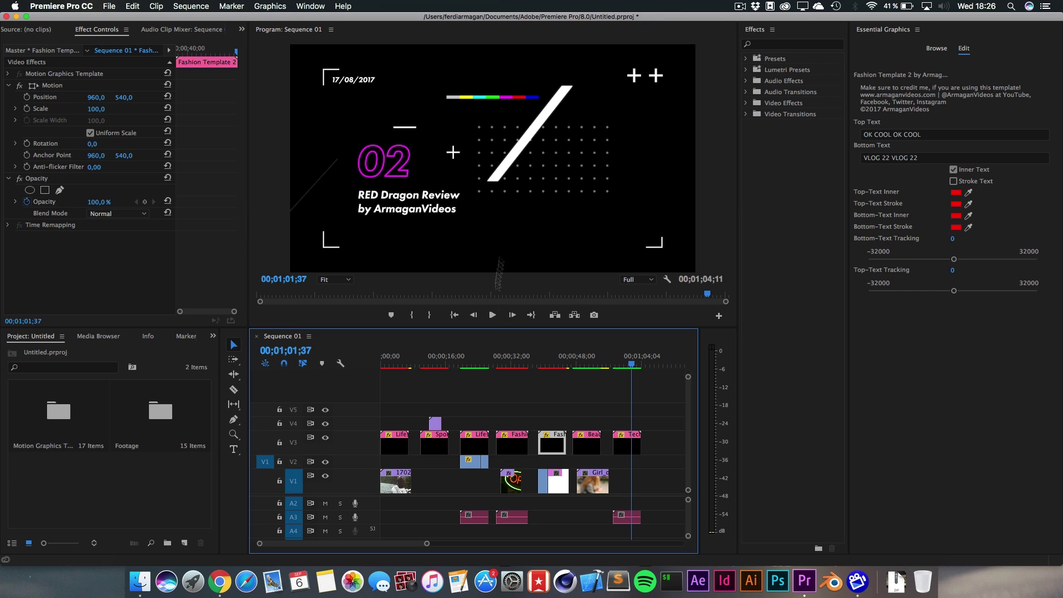
# Replace the tech title card's number 02 with 18 in Essential Graphics.
pyautogui.click(632, 446)
pyautogui.click(902, 158)
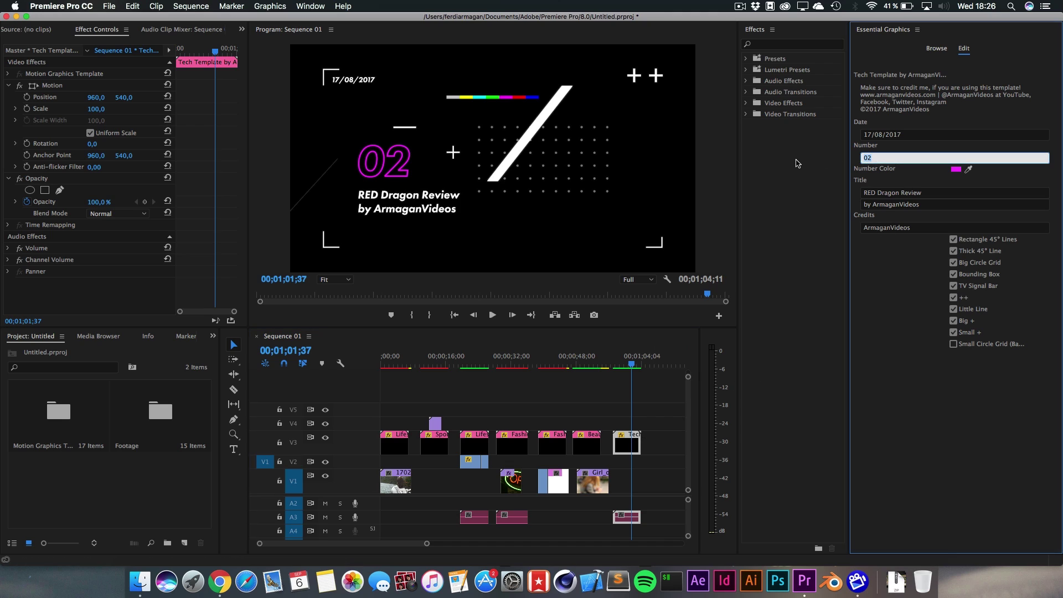
pyautogui.write('18')
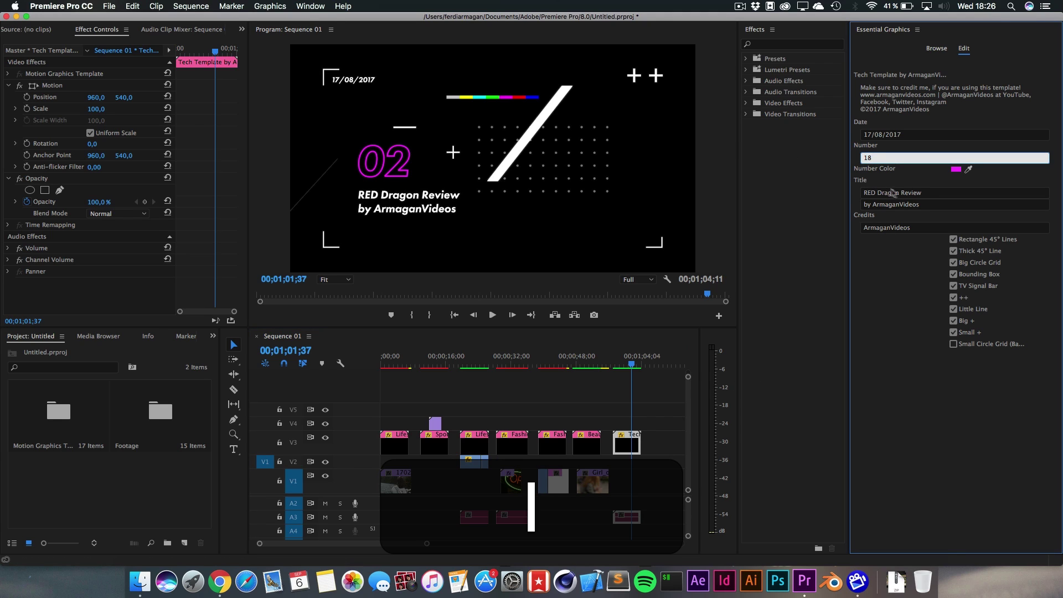
pyautogui.click(892, 193)
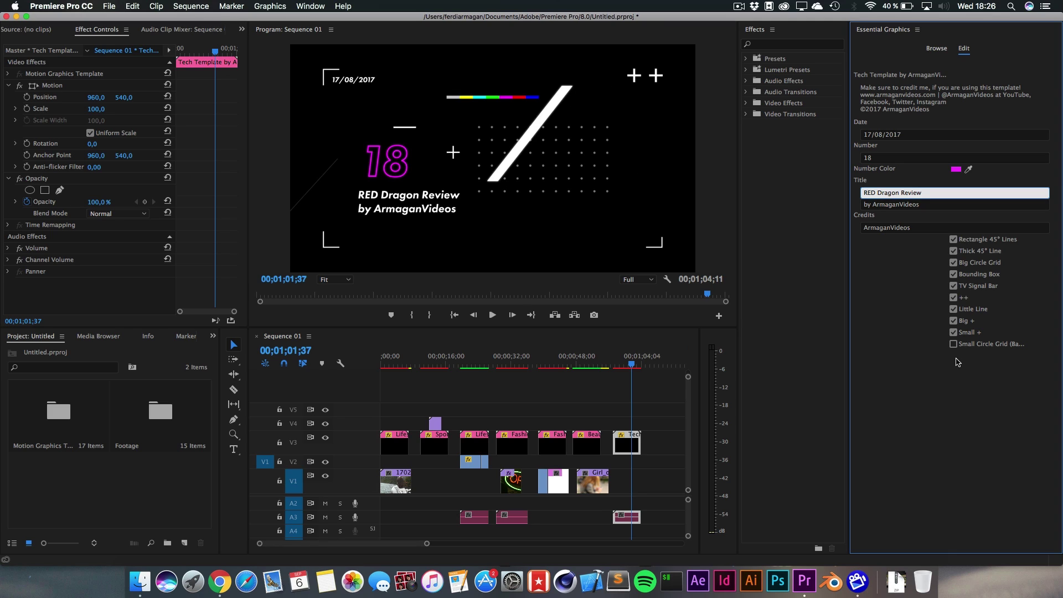
# Turn off the Thick 45° Line option in Essential Graphics for the tech title card.
pyautogui.click(969, 255)
pyautogui.click(970, 256)
pyautogui.click(954, 252)
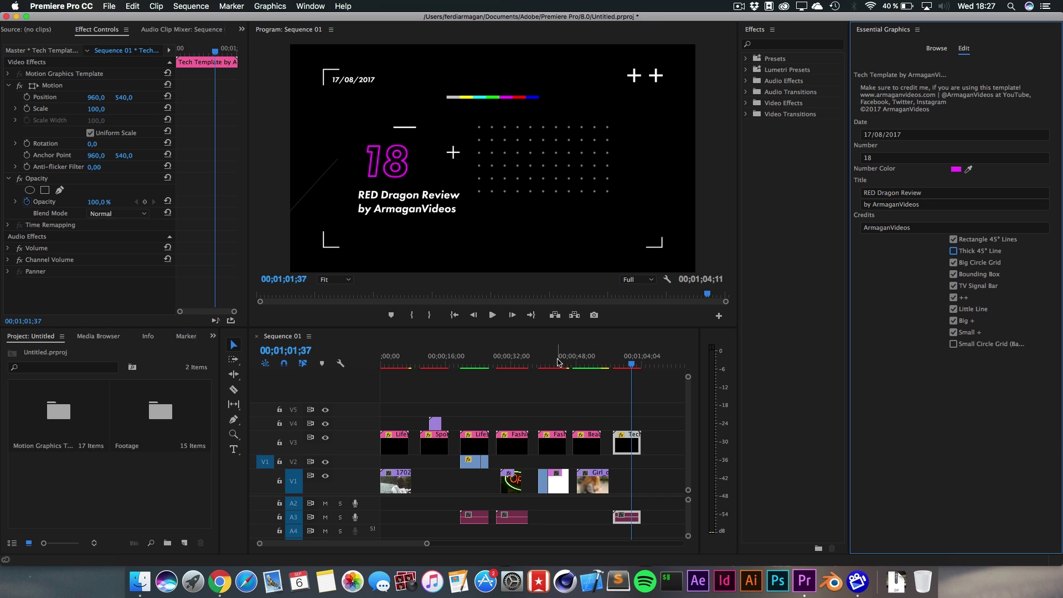
# Scrub the playhead back to about 00;00;21;12 to preview the HOLIDAYS title over the wheat field.
pyautogui.moveTo(480, 359); pyautogui.dragTo(471, 360)
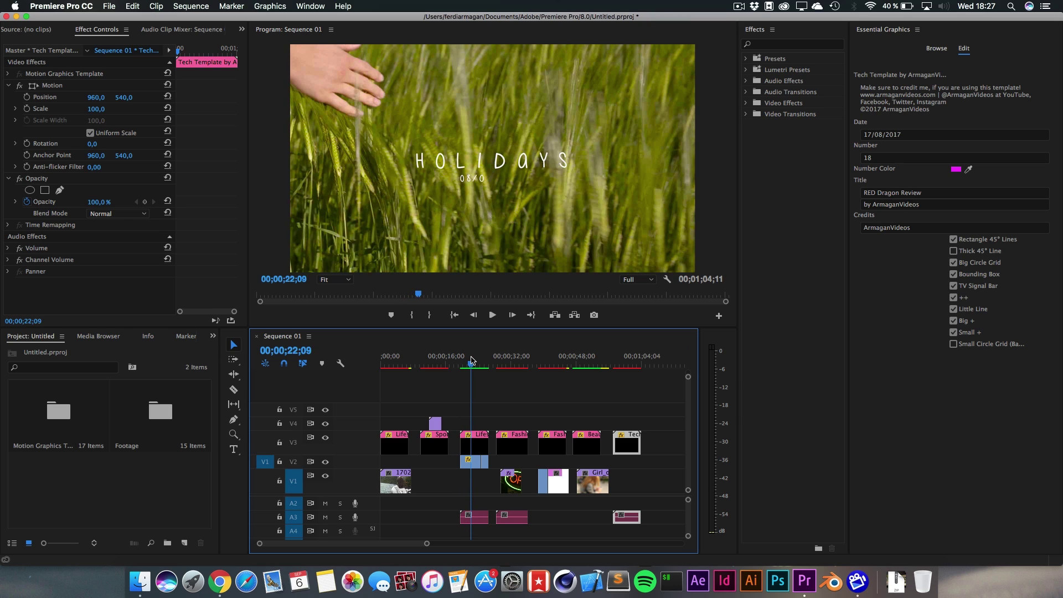